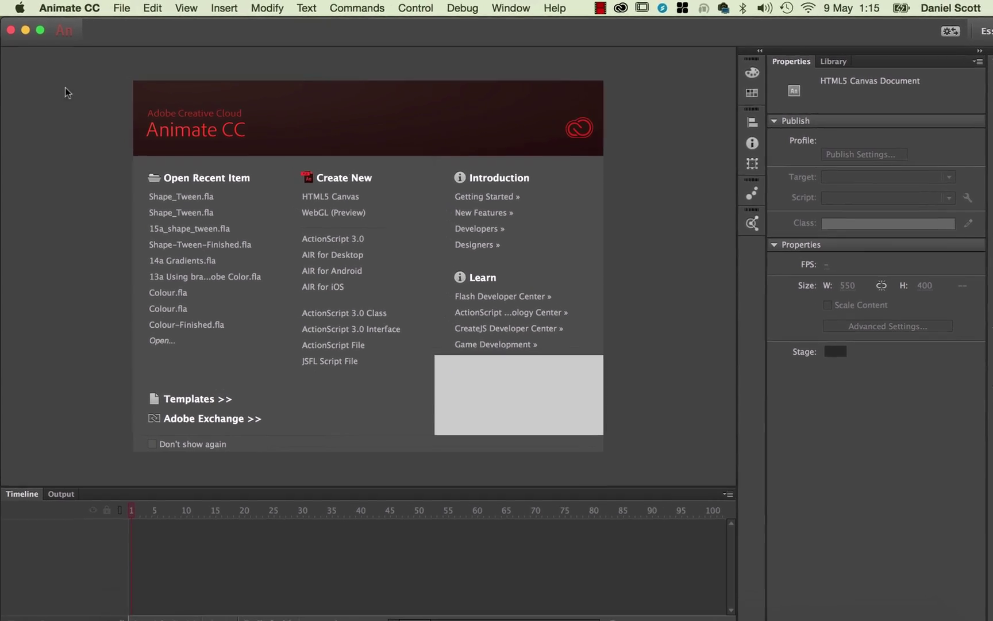
# Open Shape_Tween.fla from the Desktop's Exercise Files folder.
pyautogui.click(142, 13)
pyautogui.click(313, 114)
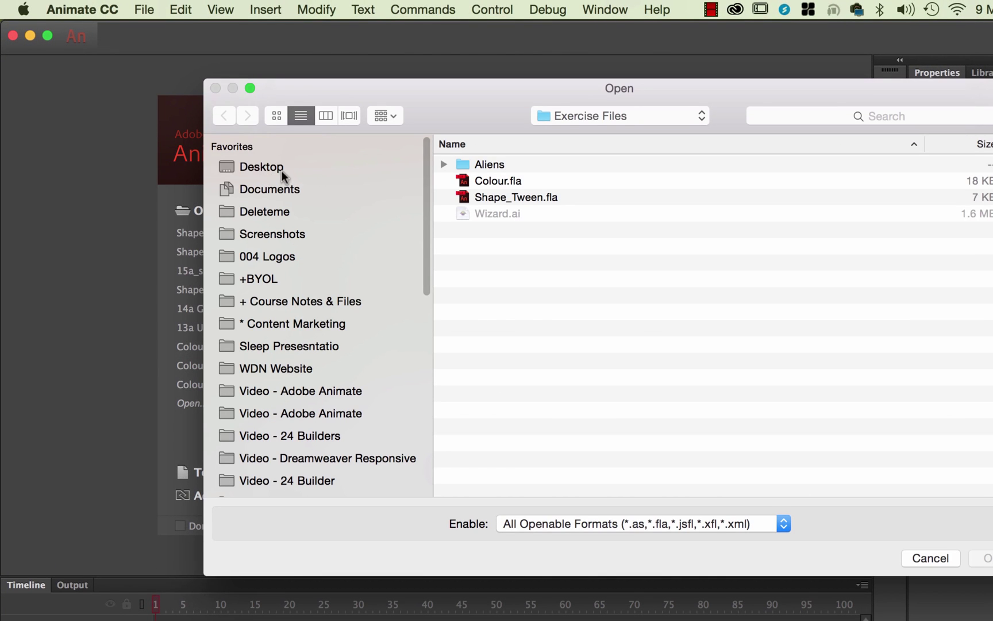
pyautogui.click(280, 168)
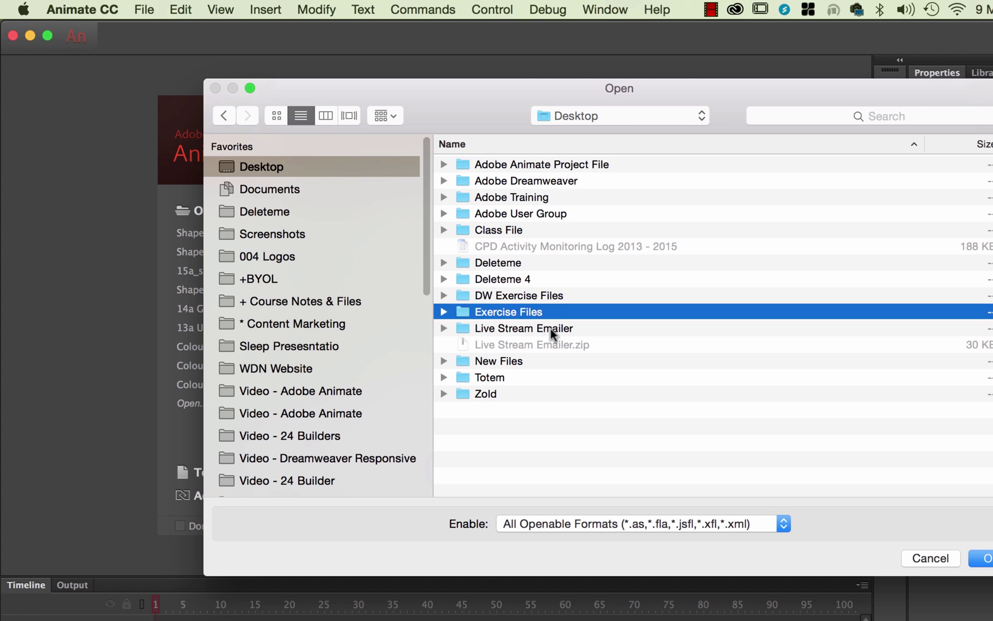
pyautogui.doubleClick(521, 311)
pyautogui.click(510, 201)
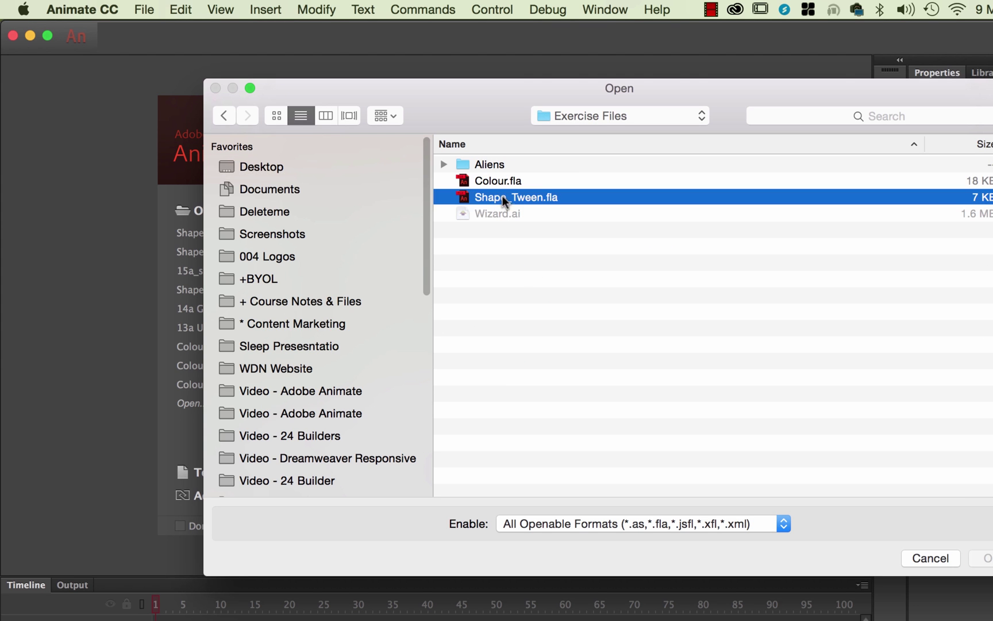
pyautogui.press('Return')
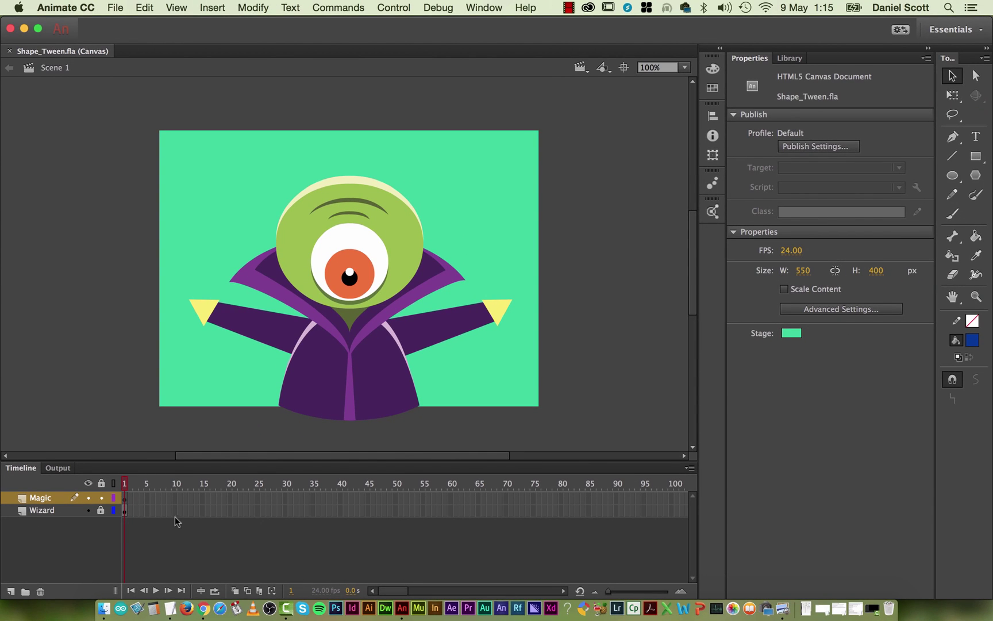
# Hide and reshow the Wizard layer's artwork, then make the Magic layer active.
pyautogui.click(37, 511)
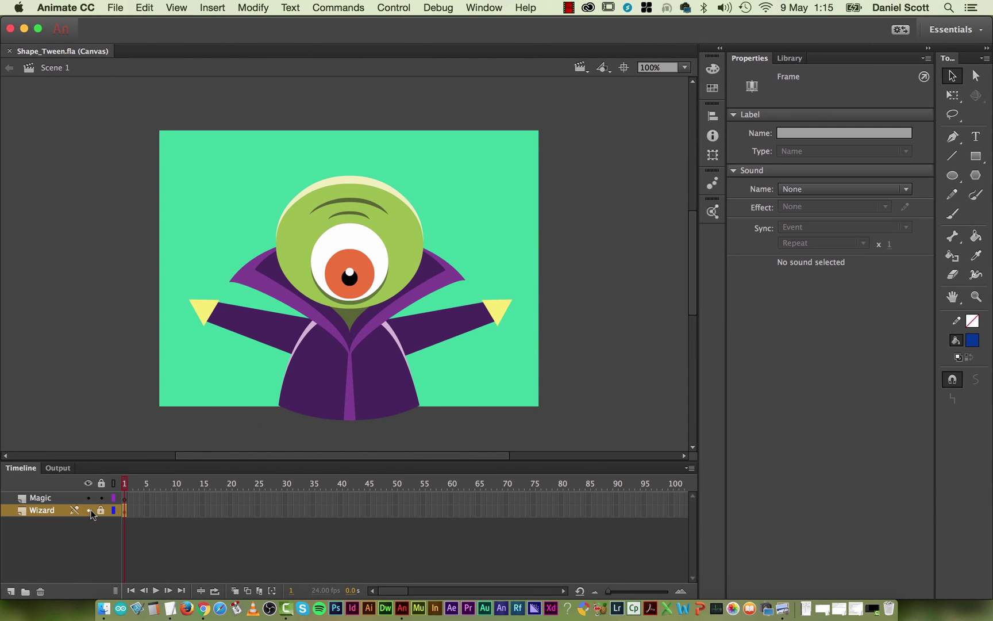
pyautogui.click(90, 511)
pyautogui.click(90, 510)
pyautogui.click(648, 331)
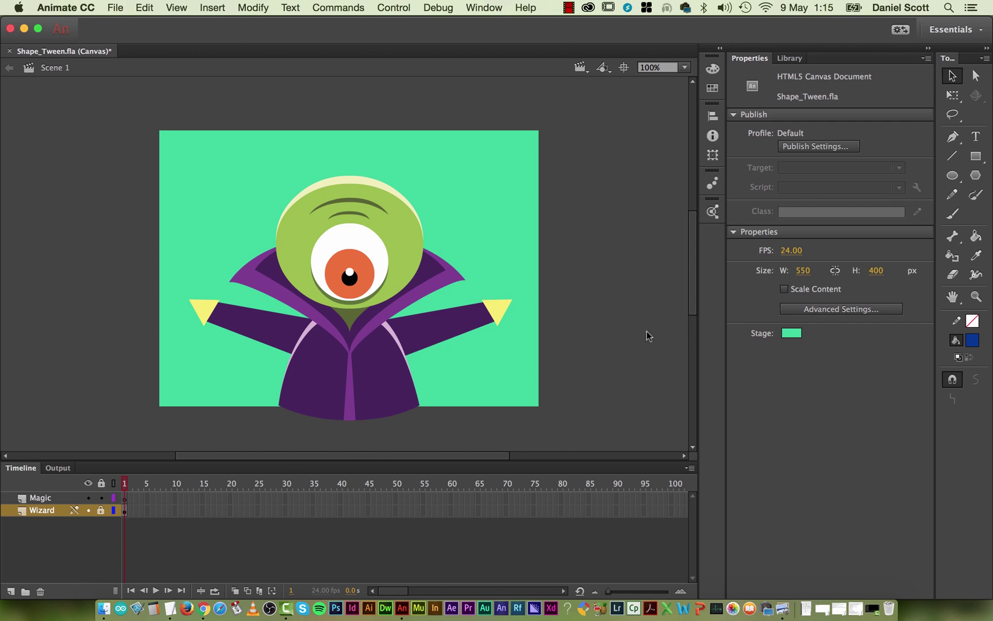
pyautogui.click(42, 501)
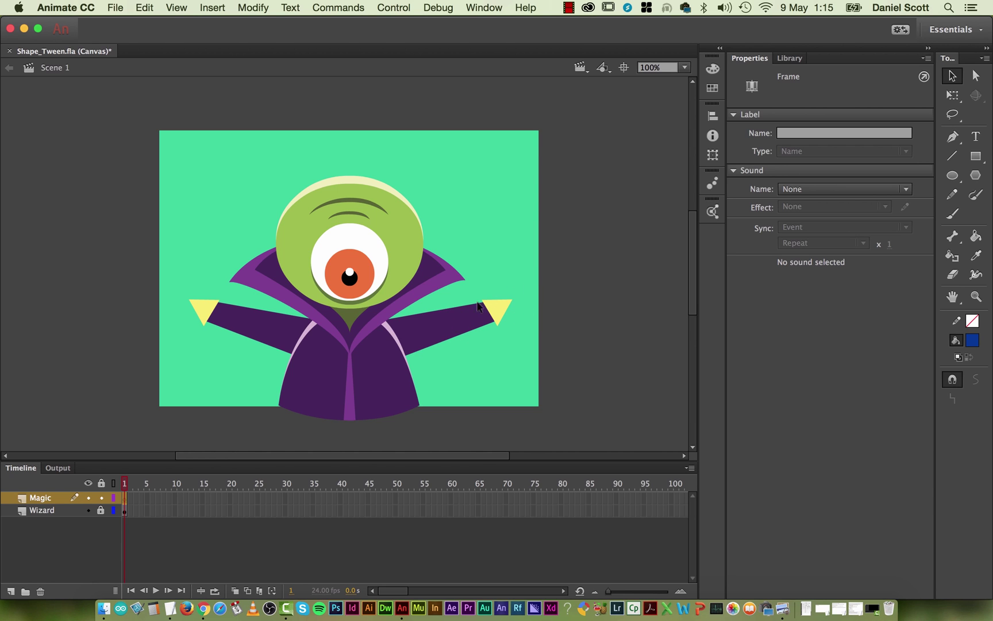
# Draw a small #006666 teal circle with no stroke and move it above the wizard's right hand.
pyautogui.click(953, 175)
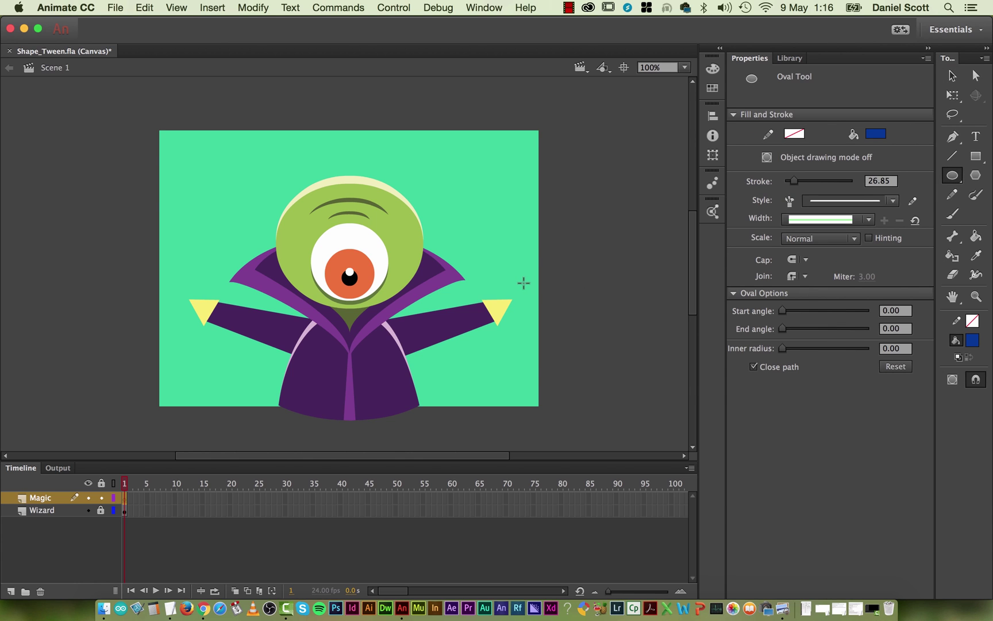
pyautogui.click(874, 133)
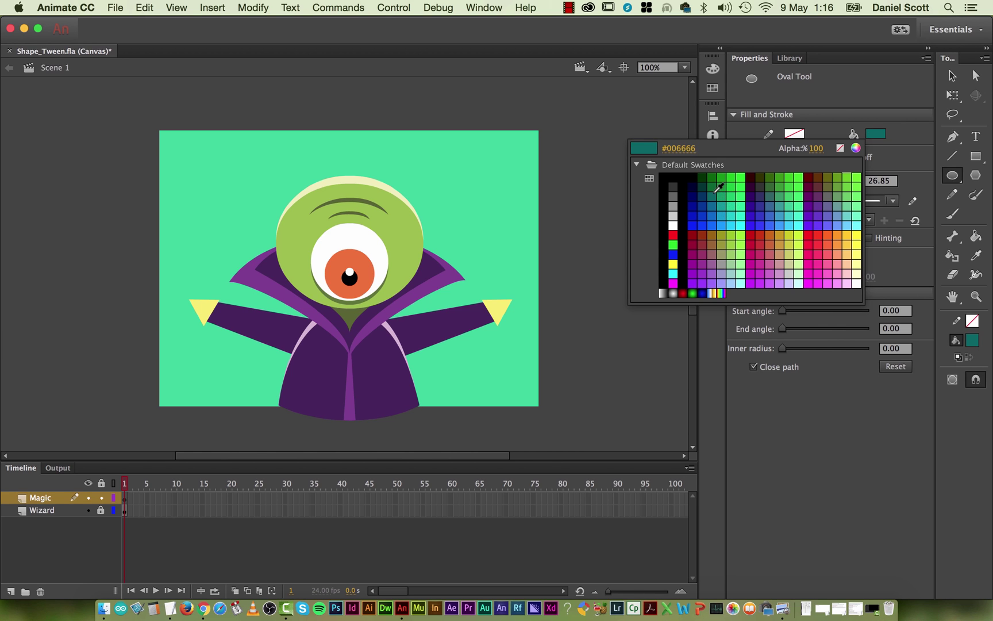
pyautogui.click(717, 188)
pyautogui.moveTo(471, 252)
pyautogui.mouseDown()
pyautogui.moveTo(496, 269)
pyautogui.moveTo(506, 254)
pyautogui.moveTo(505, 270)
pyautogui.mouseUp()
pyautogui.click(963, 76)
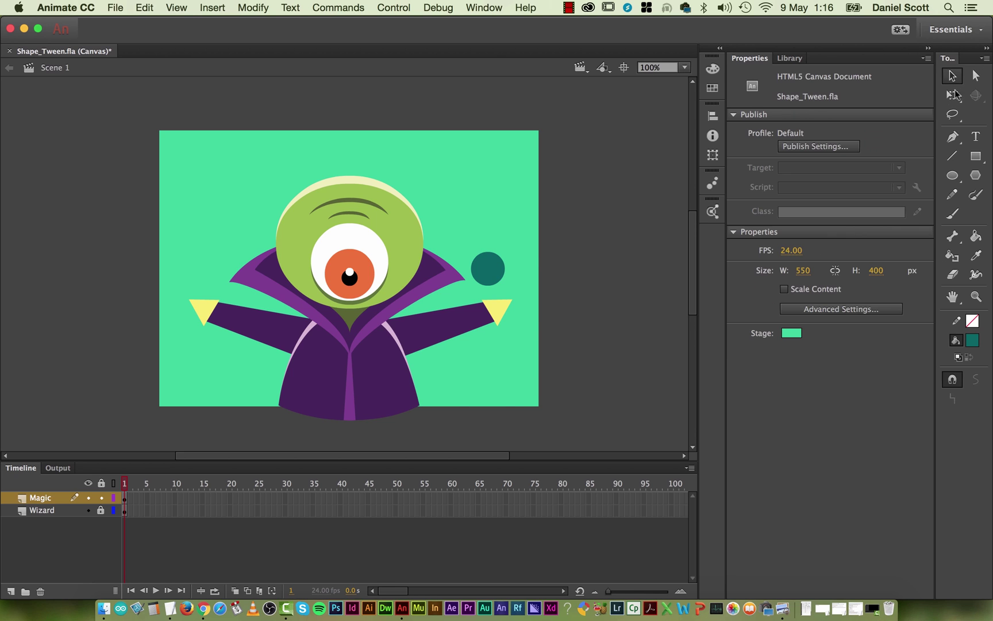
pyautogui.click(493, 281)
pyautogui.moveTo(493, 269); pyautogui.dragTo(505, 278)
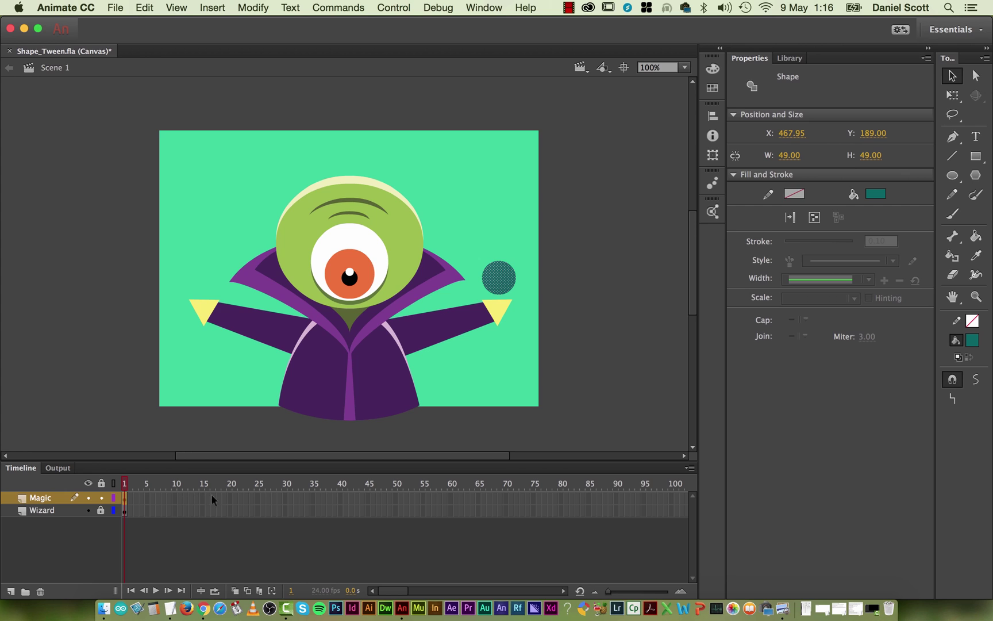
# Insert a blank keyframe at frame 25 on the Magic layer.
pyautogui.click(259, 498)
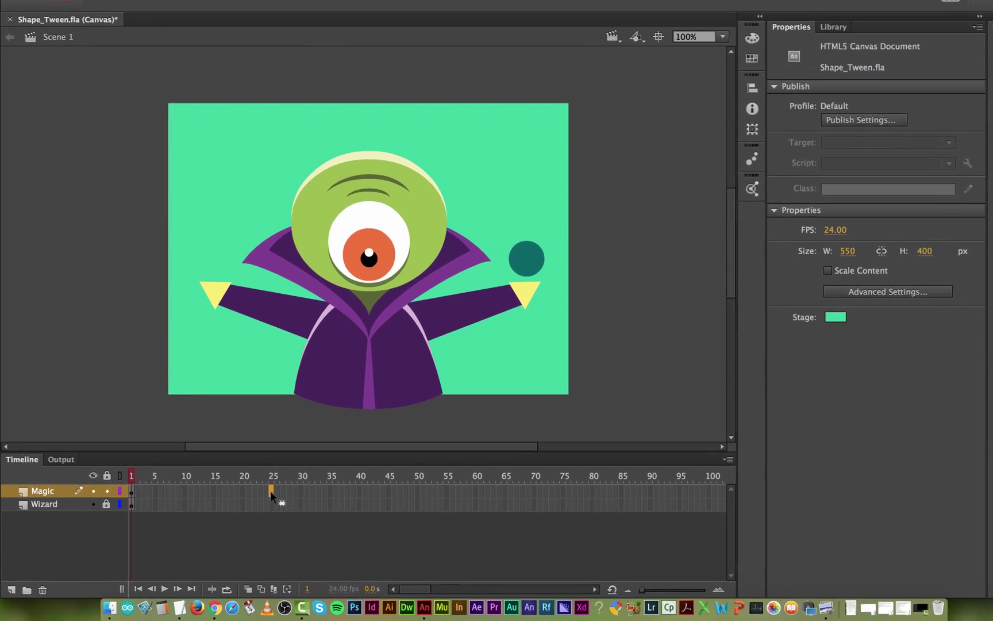
pyautogui.rightClick(270, 492)
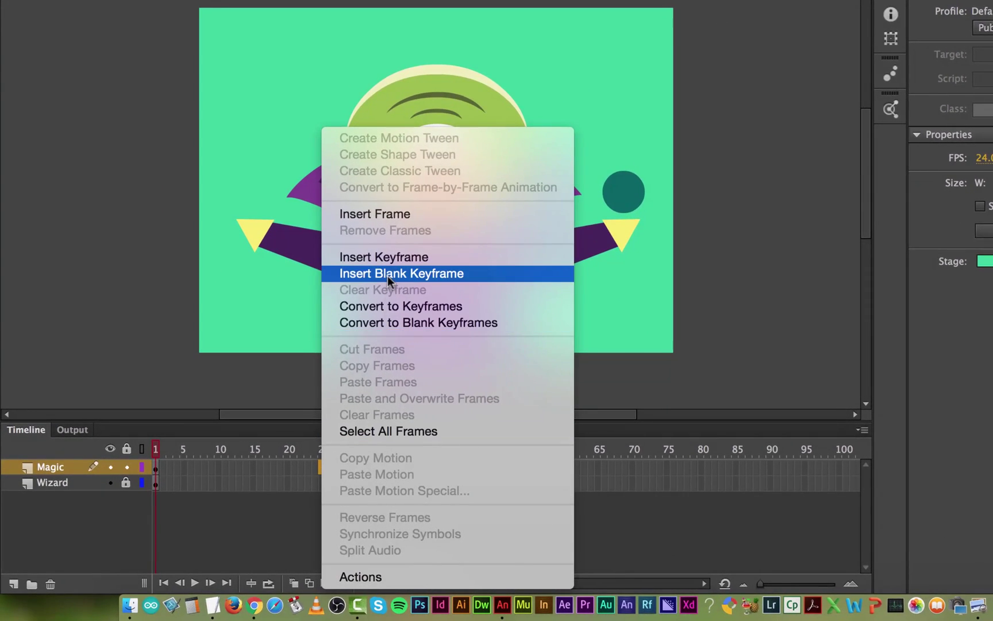
pyautogui.click(387, 274)
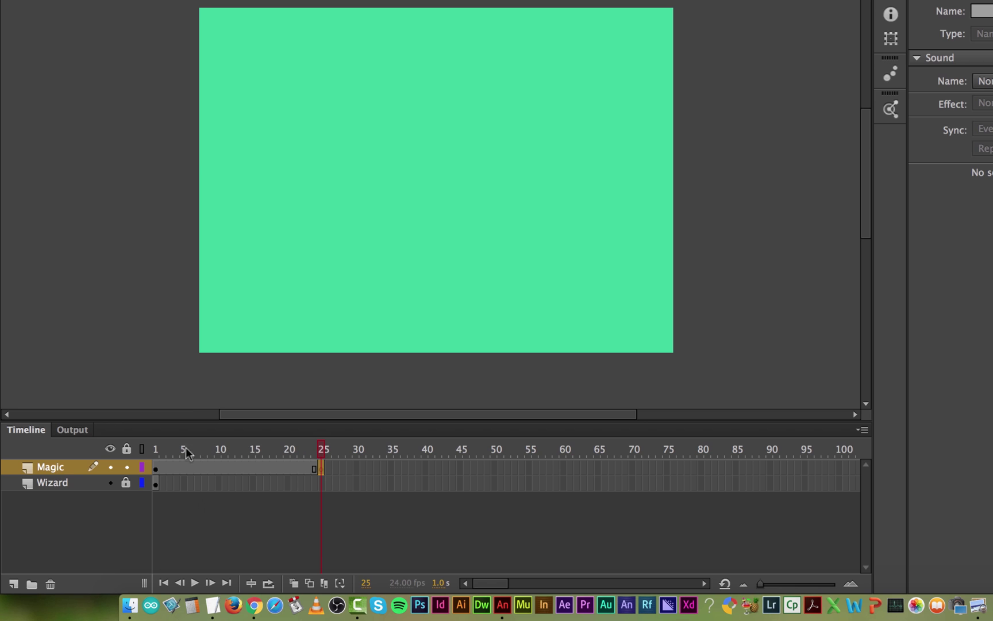
pyautogui.click(155, 484)
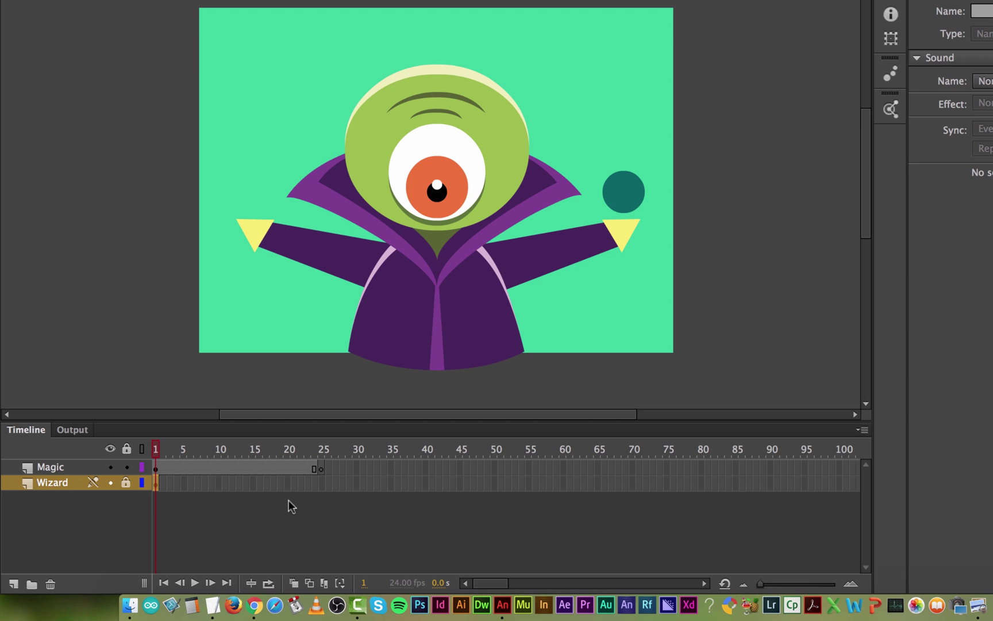
# Add a keyframe at Wizard frame 25, then scrub frames 1–25 to confirm the circle disappears.
pyautogui.click(319, 482)
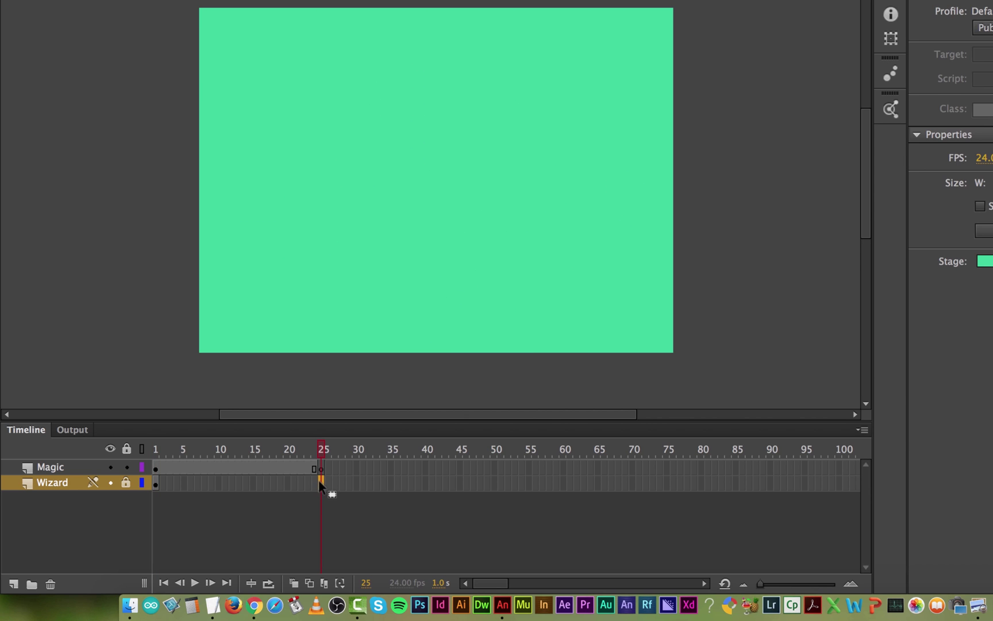
pyautogui.rightClick(319, 483)
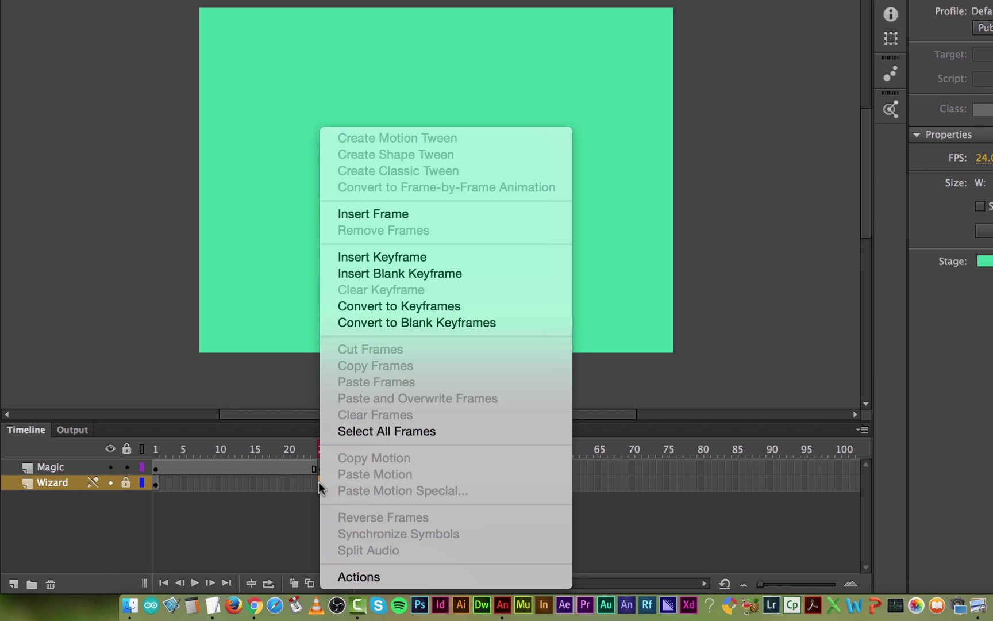
pyautogui.click(394, 255)
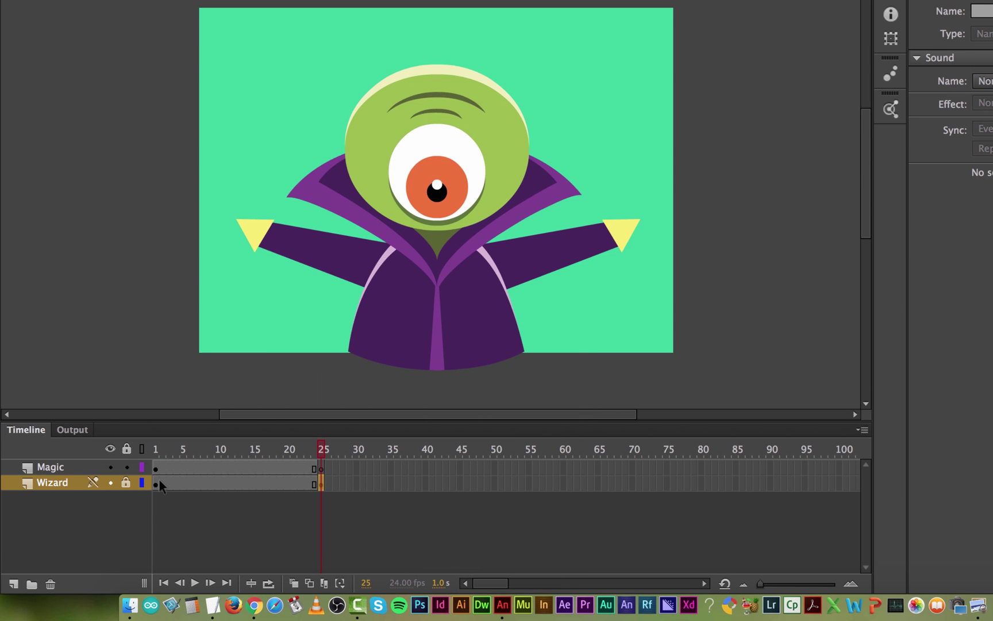
pyautogui.click(156, 483)
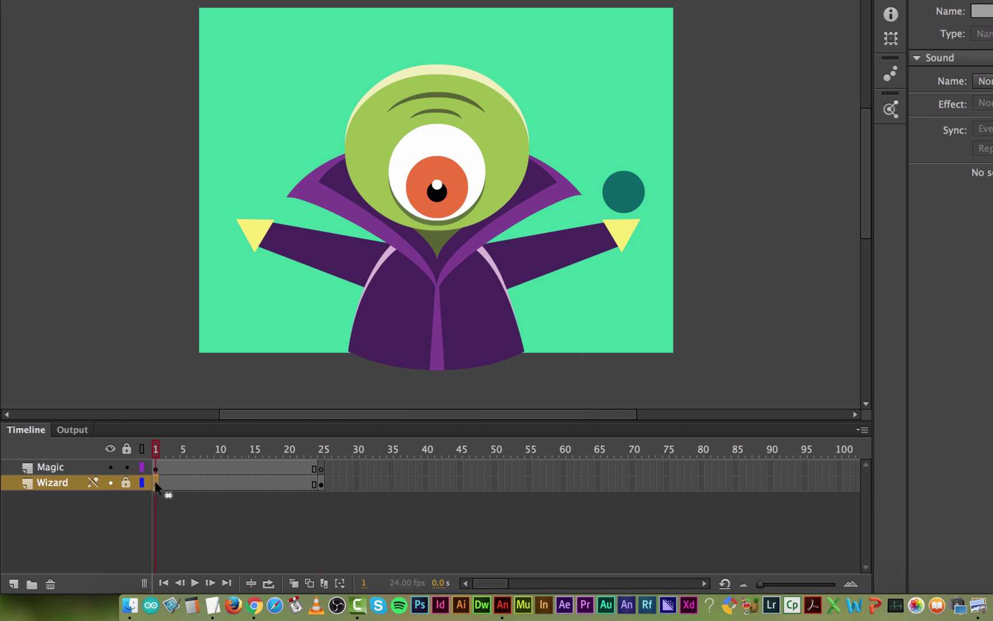
pyautogui.click(320, 485)
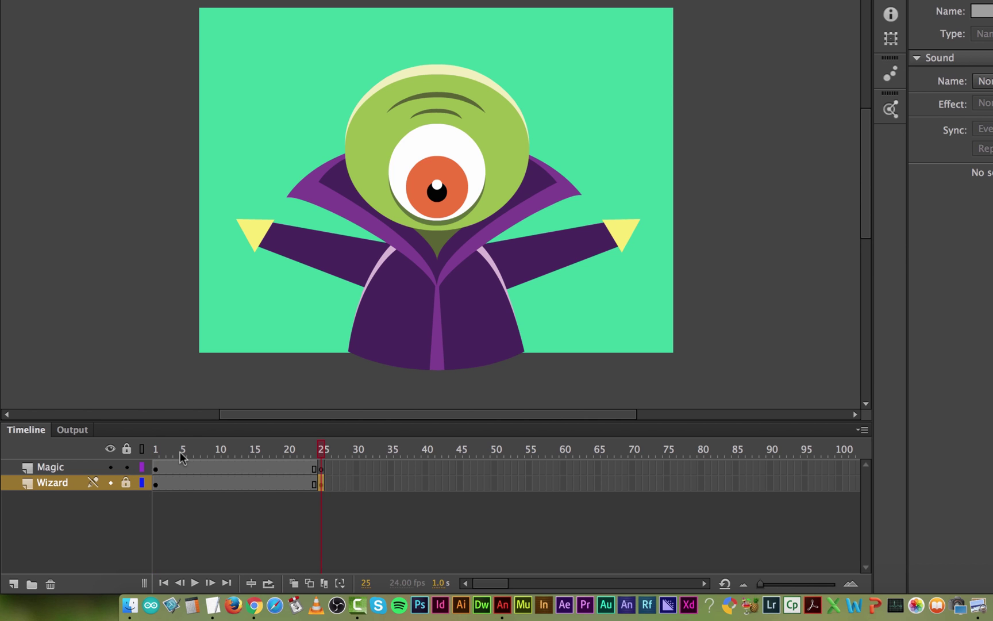
pyautogui.click(155, 449)
pyautogui.moveTo(155, 450); pyautogui.dragTo(322, 454)
# On Magic frame 25, set the PolyStar tool to a 10-point star with point size .3.
pyautogui.click(322, 467)
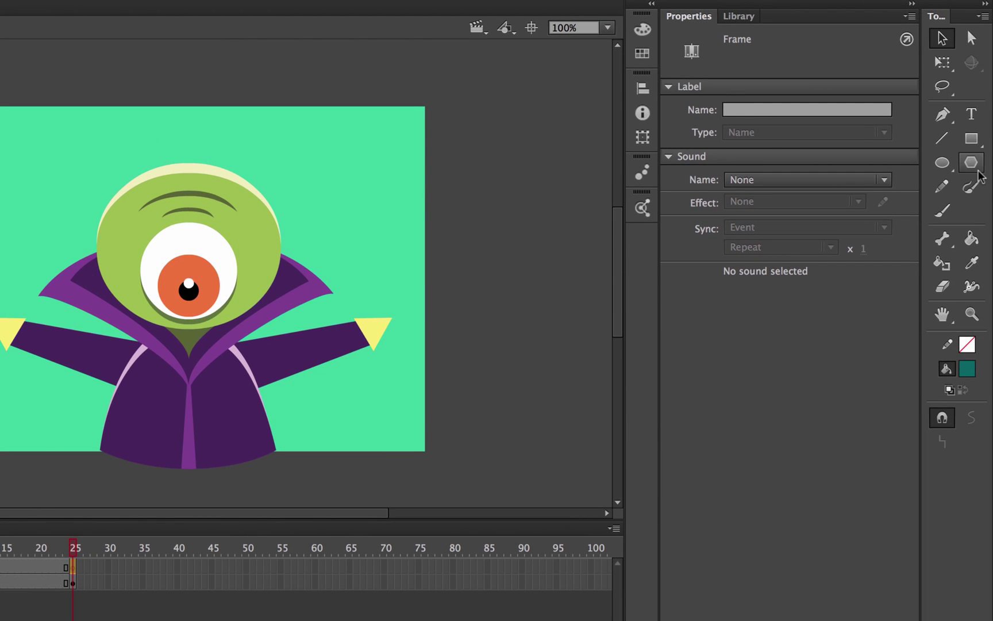
pyautogui.click(972, 164)
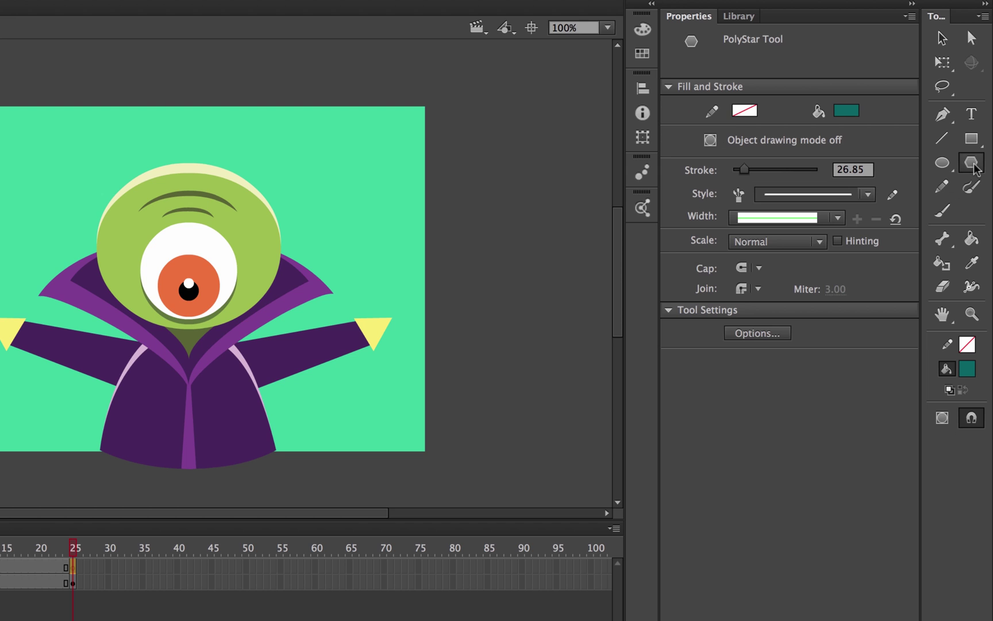
pyautogui.click(750, 334)
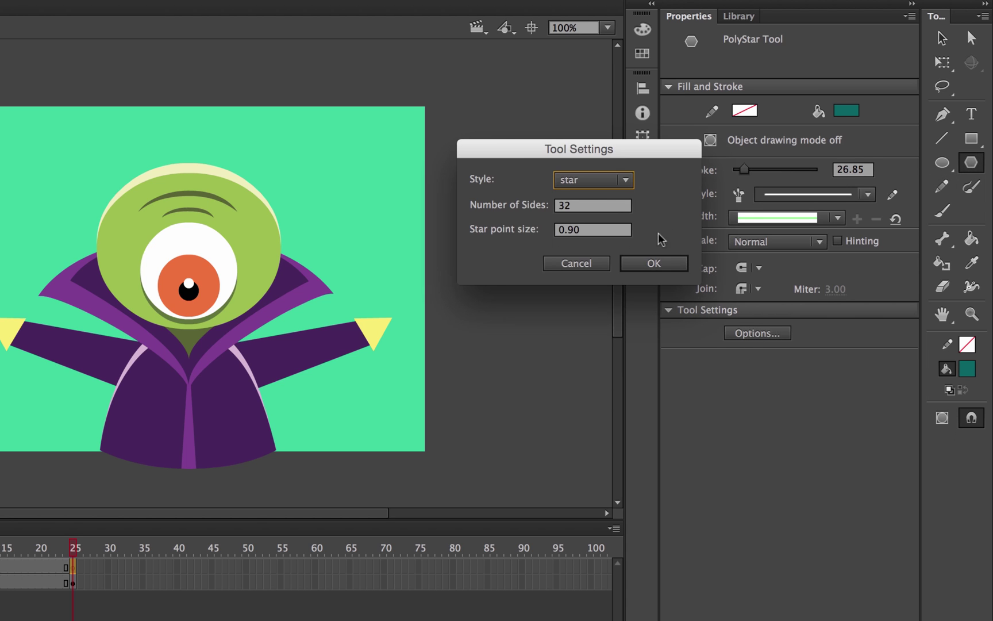
pyautogui.click(592, 208)
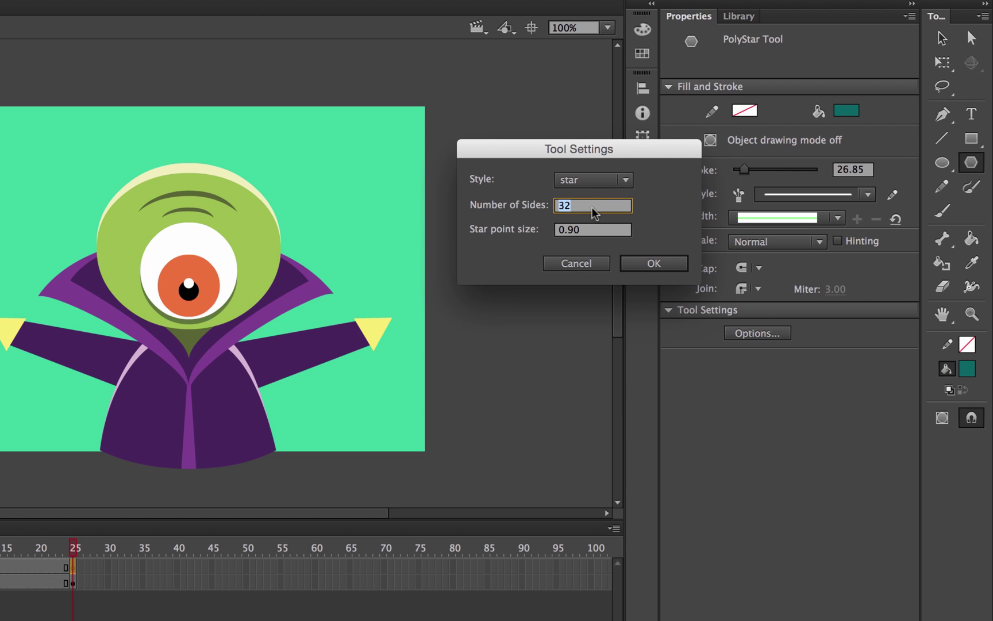
pyautogui.write('10')
pyautogui.click(589, 230)
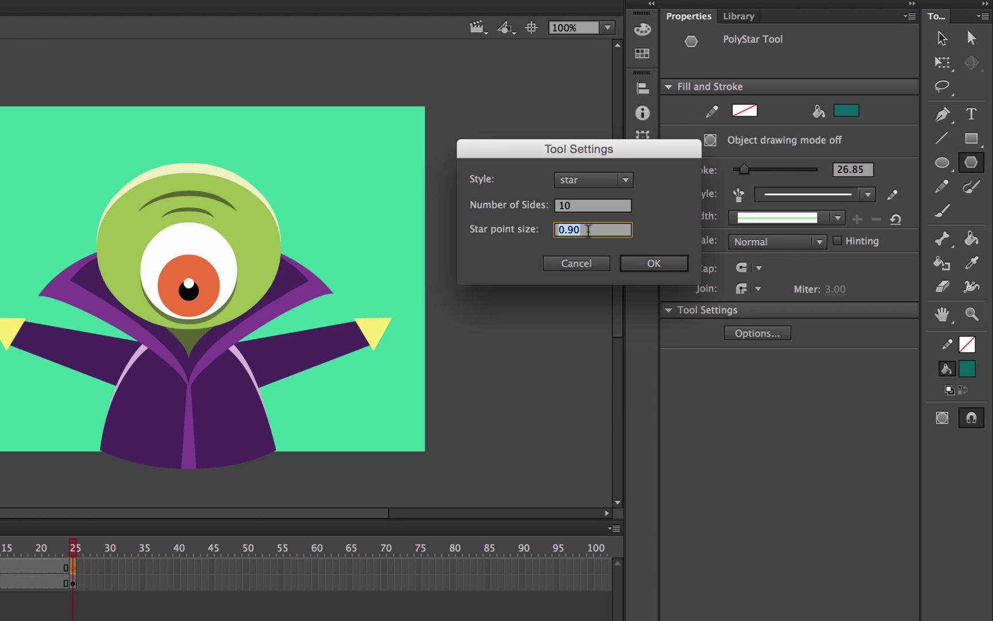
pyautogui.write('.3')
pyautogui.click(630, 263)
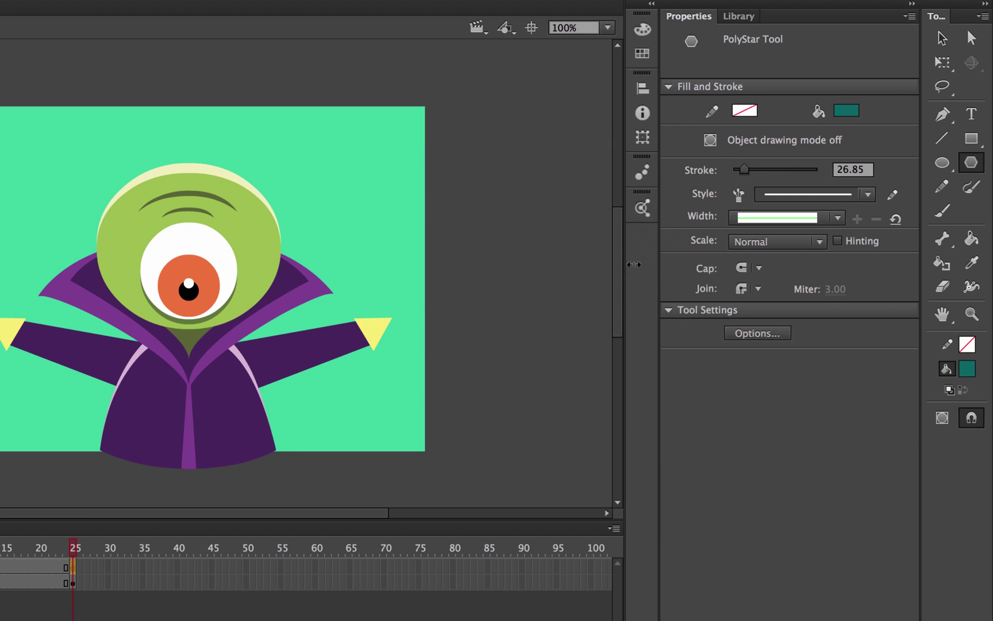
pyautogui.click(849, 114)
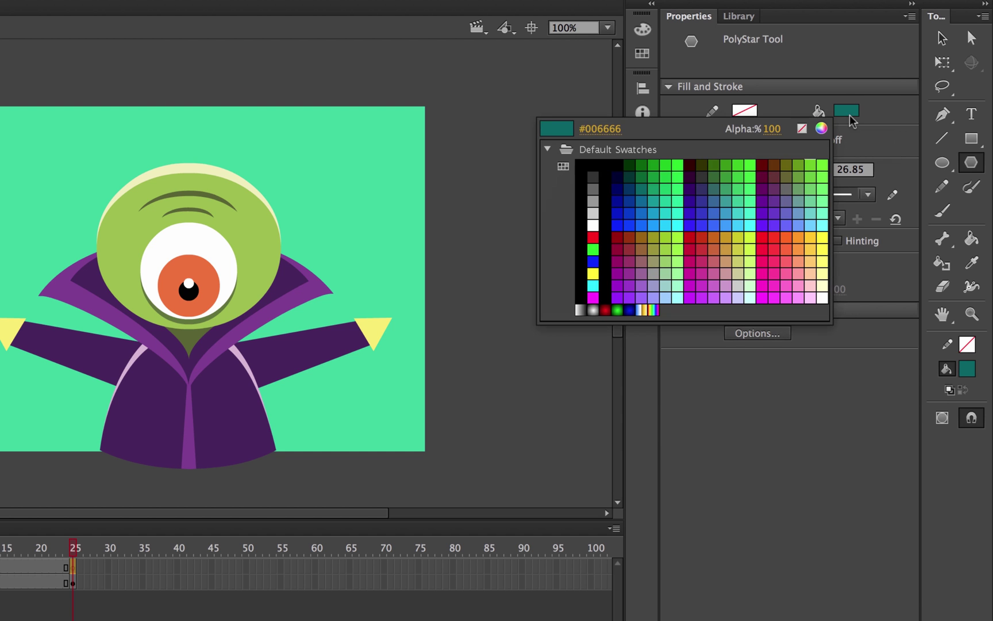
# Draw a blue #0066CC ten-pointed star near the stage's top-right and nudge it into place.
pyautogui.click(648, 207)
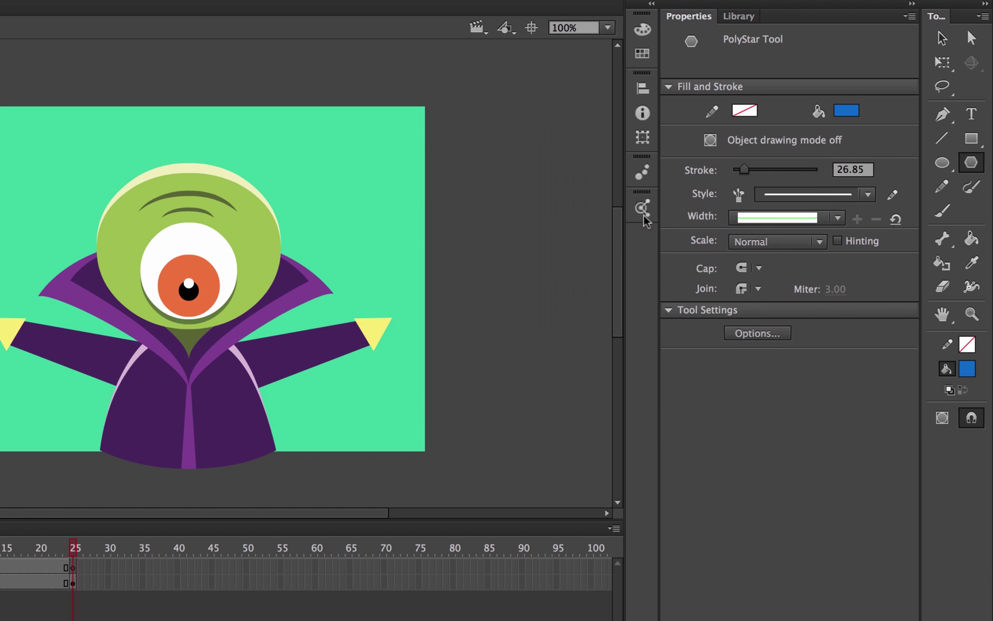
pyautogui.moveTo(353, 156); pyautogui.dragTo(371, 190)
pyautogui.click(942, 38)
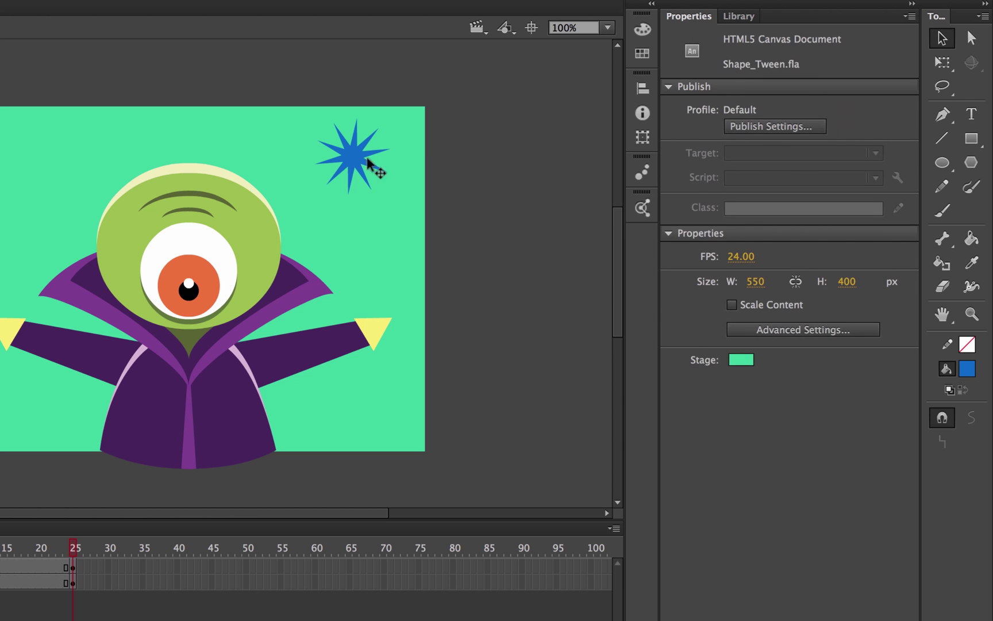
pyautogui.click(347, 172)
pyautogui.moveTo(362, 162); pyautogui.dragTo(376, 171)
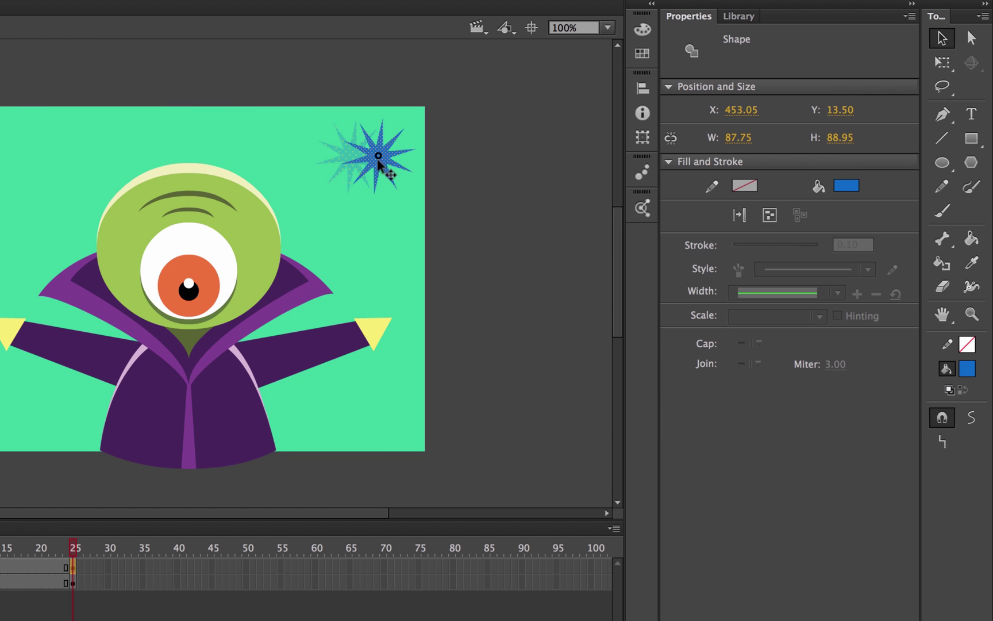
pyautogui.moveTo(378, 163); pyautogui.dragTo(373, 163)
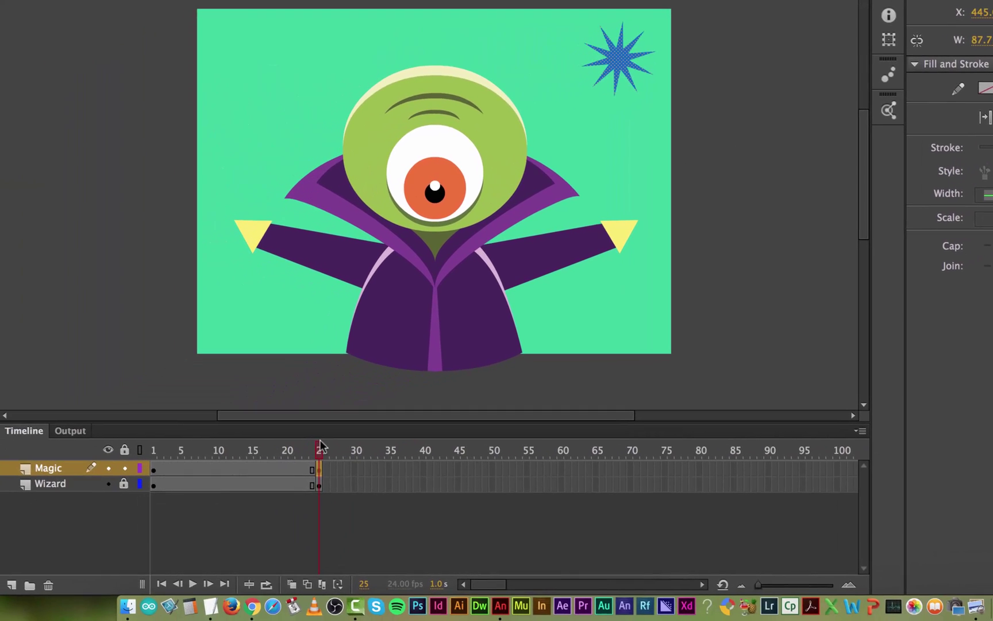
pyautogui.moveTo(320, 445)
pyautogui.mouseDown()
pyautogui.moveTo(131, 481)
pyautogui.moveTo(261, 452)
pyautogui.moveTo(322, 459)
pyautogui.mouseUp()
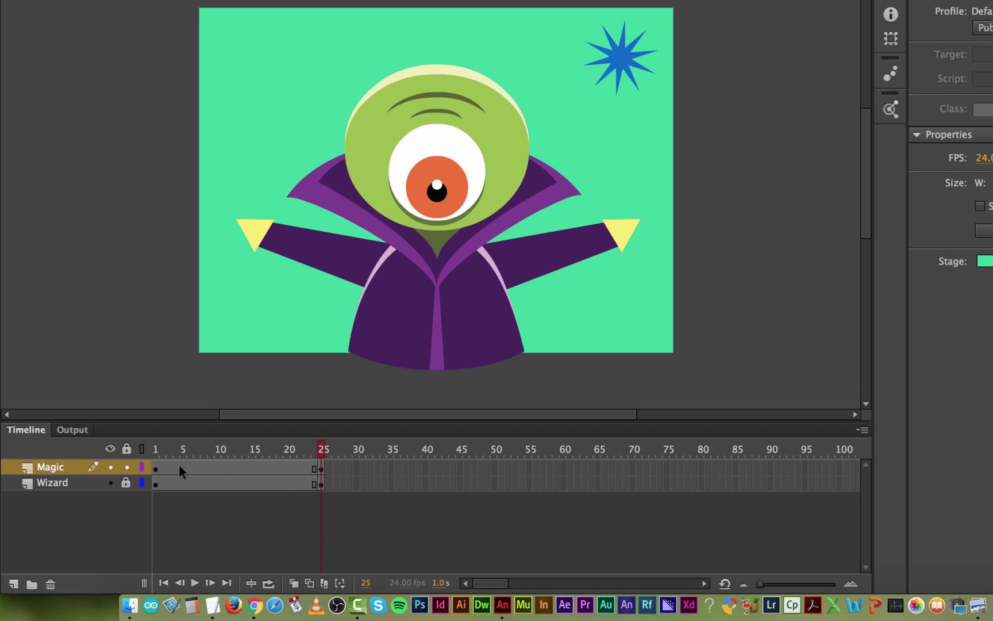
pyautogui.click(232, 469)
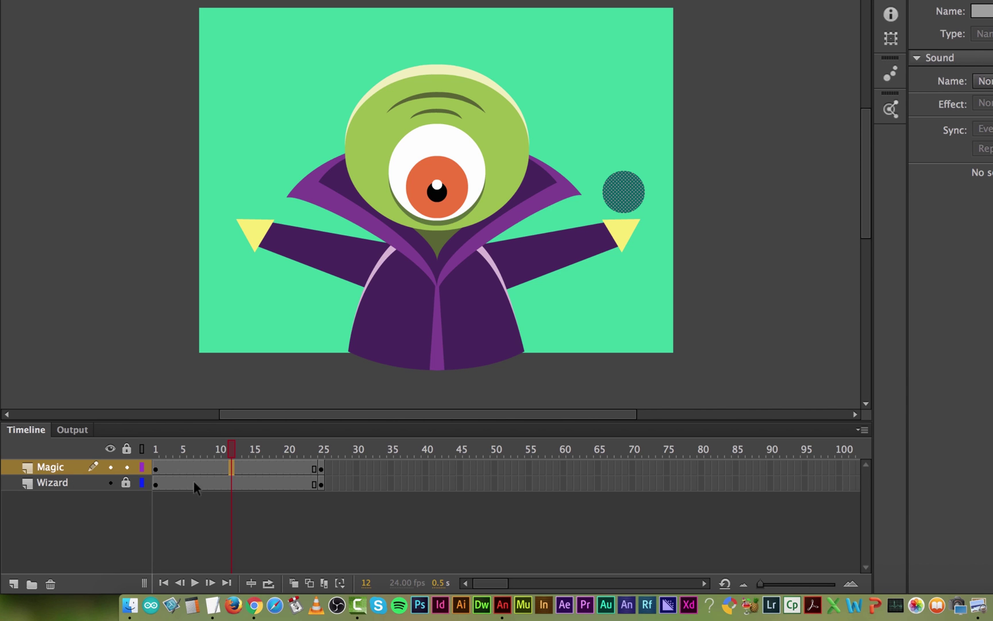
# Create a shape tween at Magic frame 12 and play the circle-to-star morph from frame 1.
pyautogui.rightClick(230, 465)
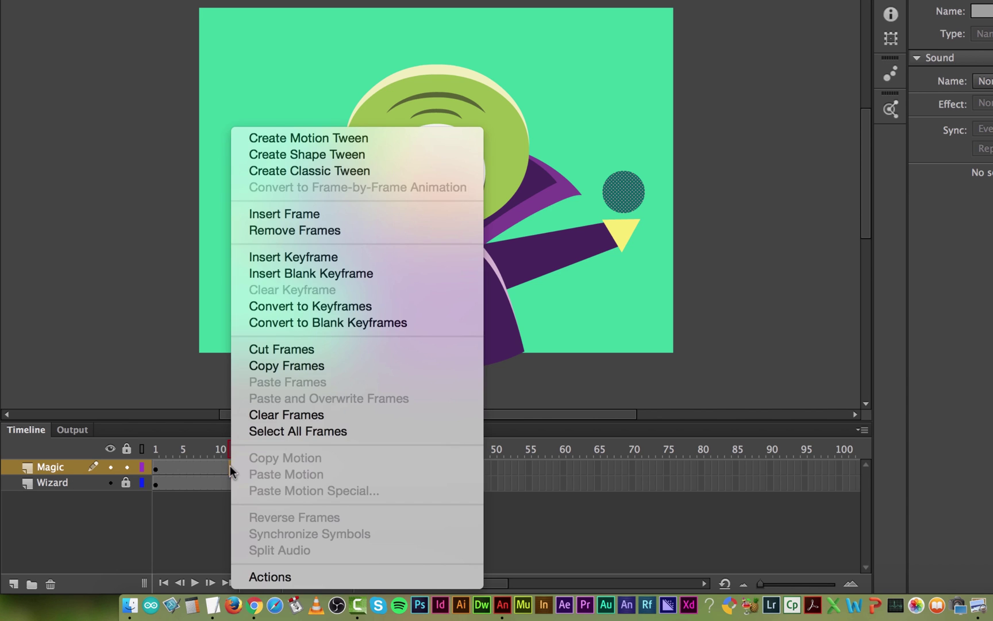
pyautogui.click(294, 155)
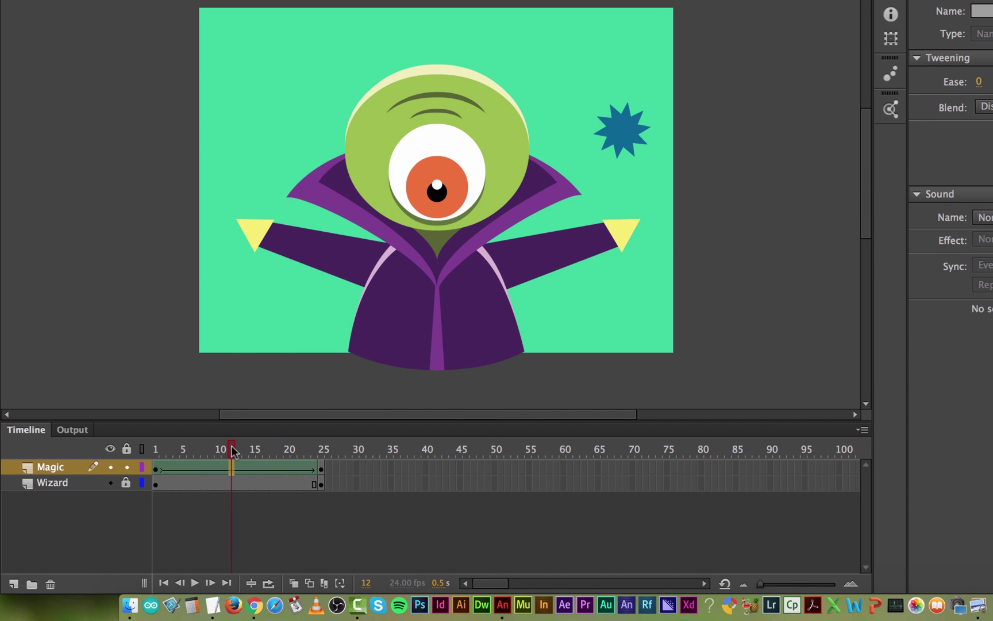
pyautogui.moveTo(232, 445); pyautogui.dragTo(156, 450)
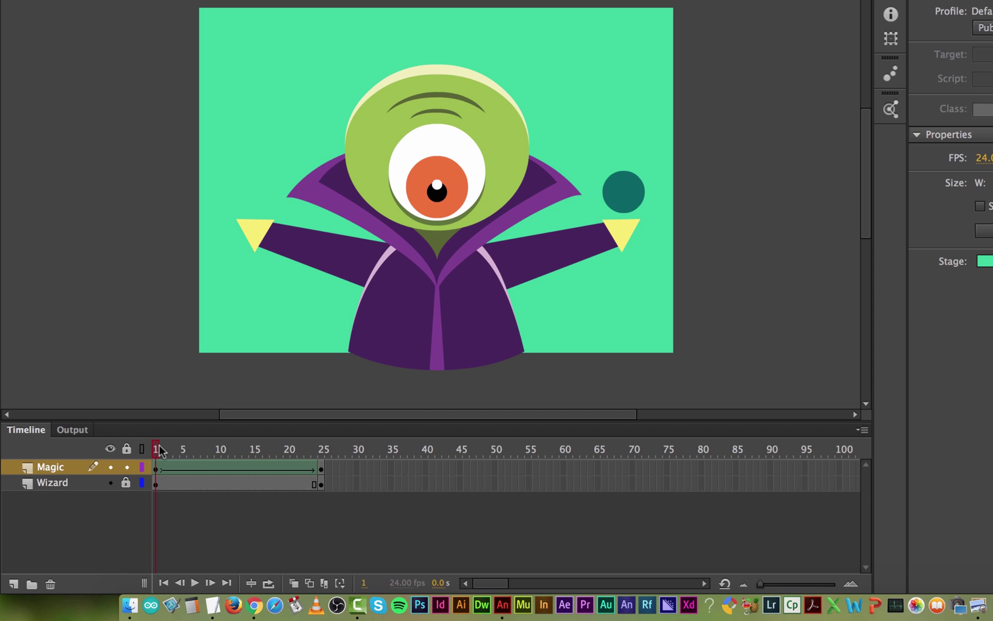
pyautogui.press('Return')
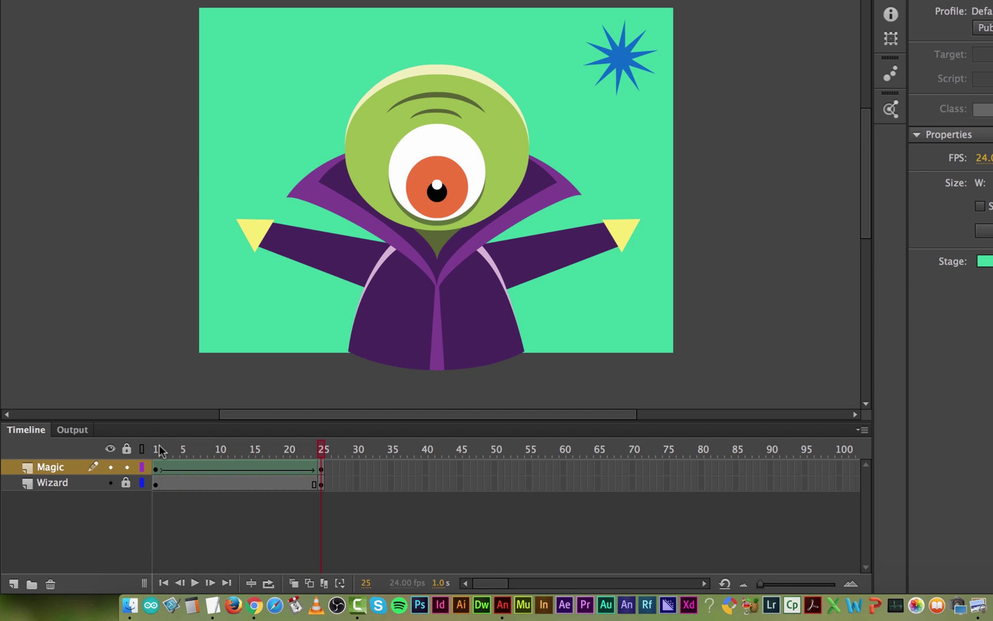
pyautogui.press('Return')
pyautogui.press('Return')
pyautogui.press('Return')
pyautogui.press('Return')
pyautogui.press('Return')
pyautogui.click(322, 484)
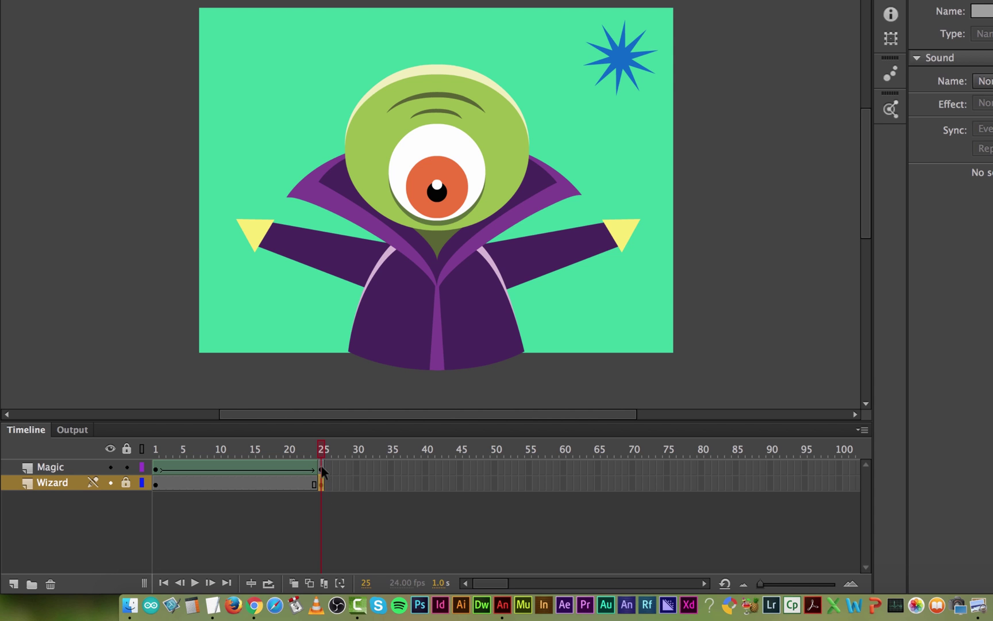
pyautogui.click(322, 468)
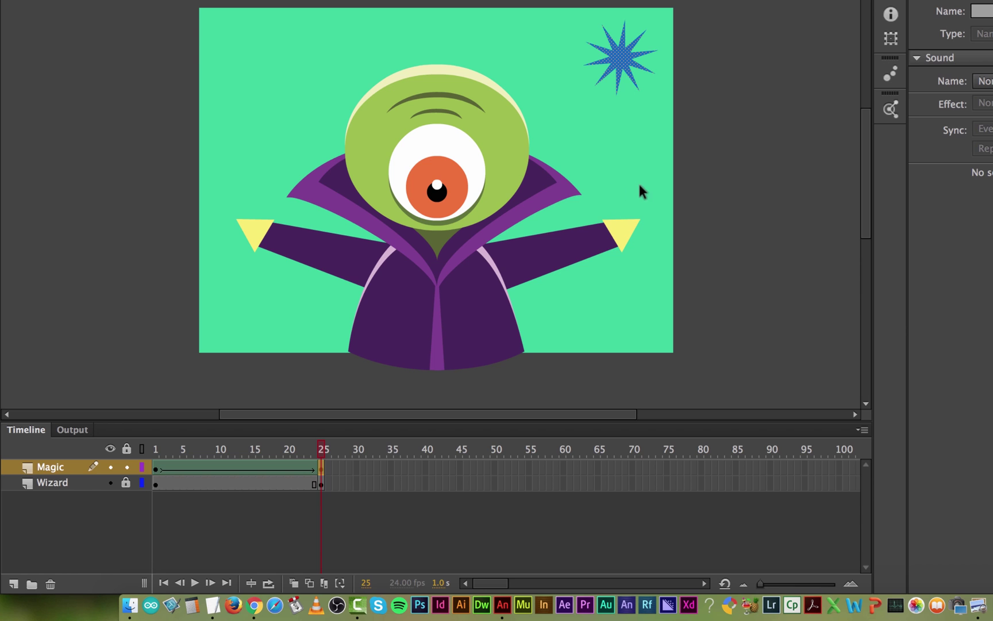
pyautogui.press('Return')
pyautogui.click(156, 467)
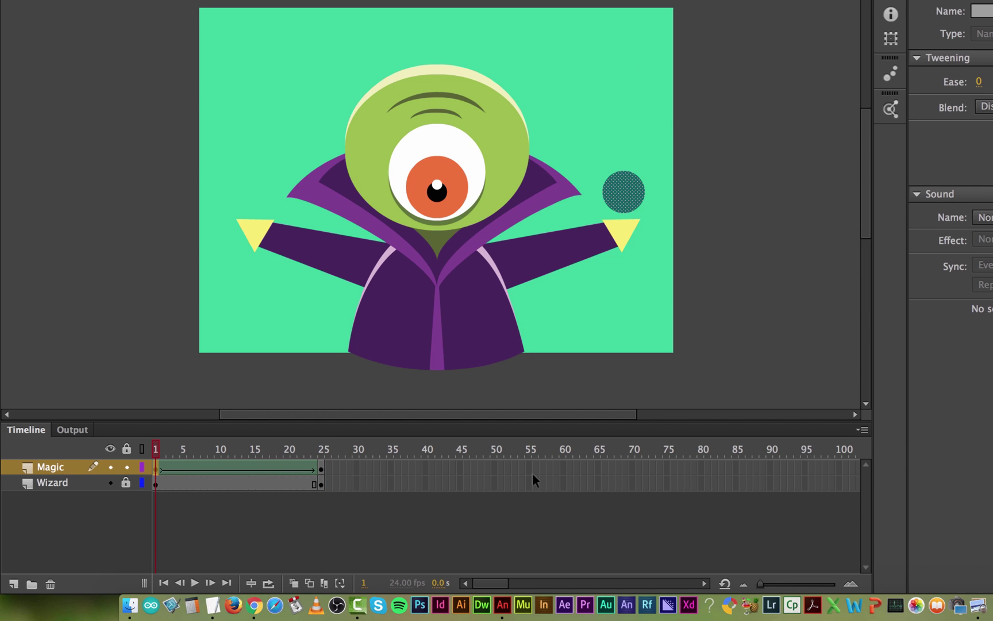
pyautogui.click(425, 467)
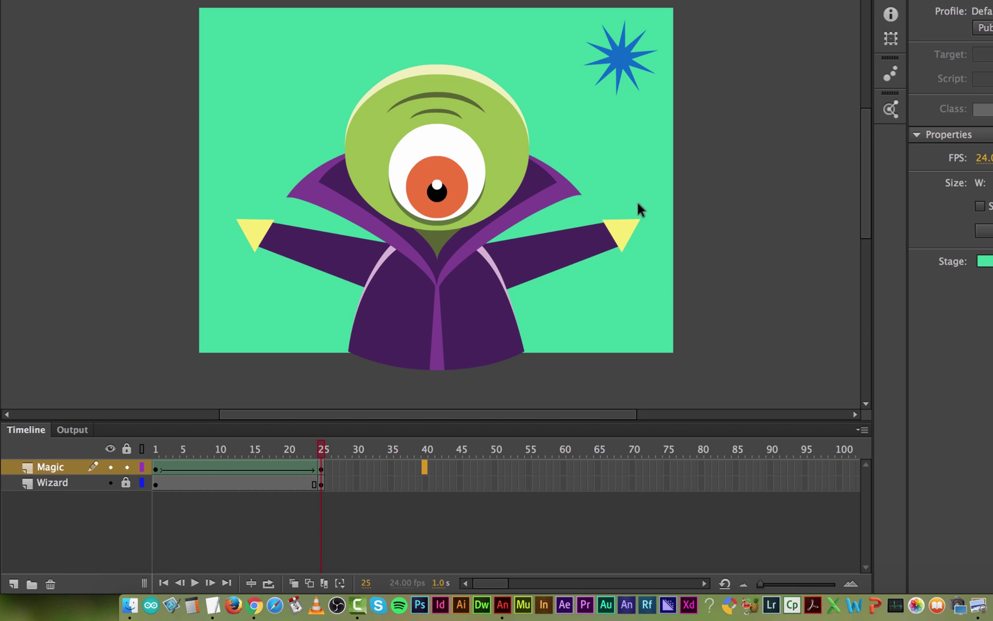
# Copy Magic frame 1's teal circle, paste it at frame 40, and play it back.
pyautogui.click(155, 466)
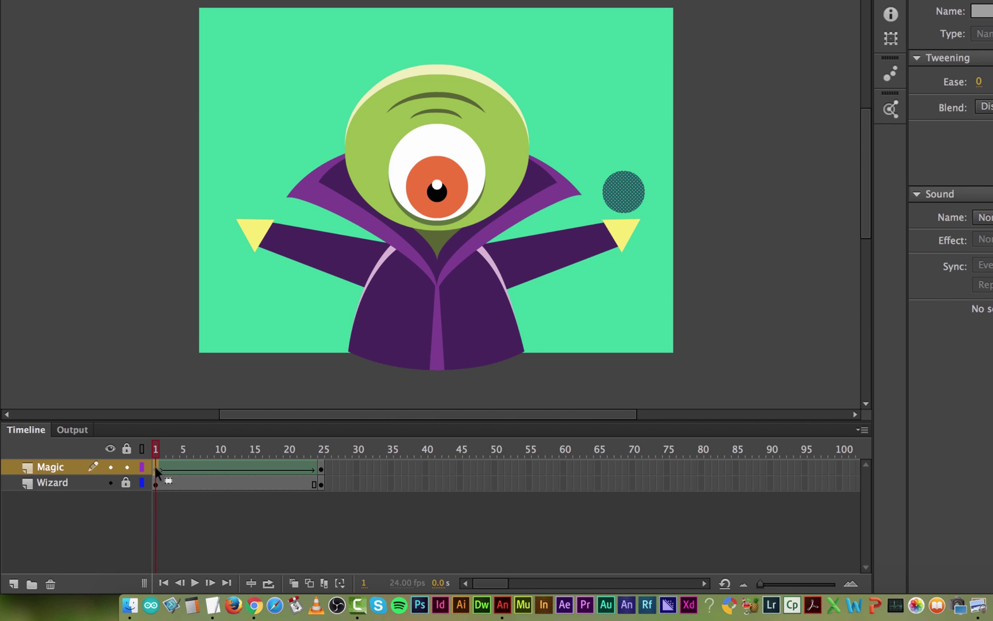
pyautogui.rightClick(155, 466)
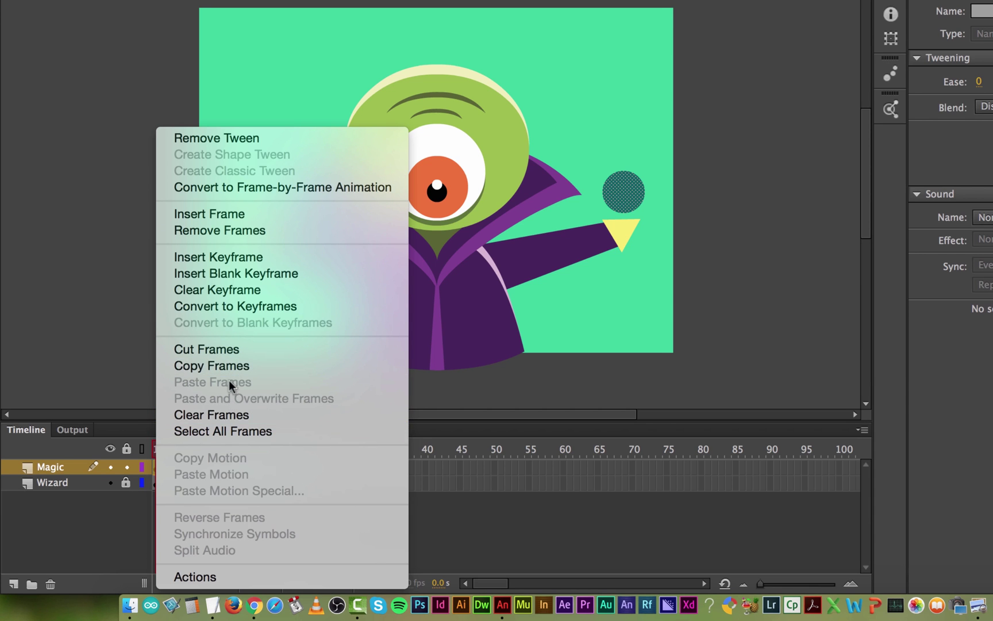
pyautogui.click(212, 366)
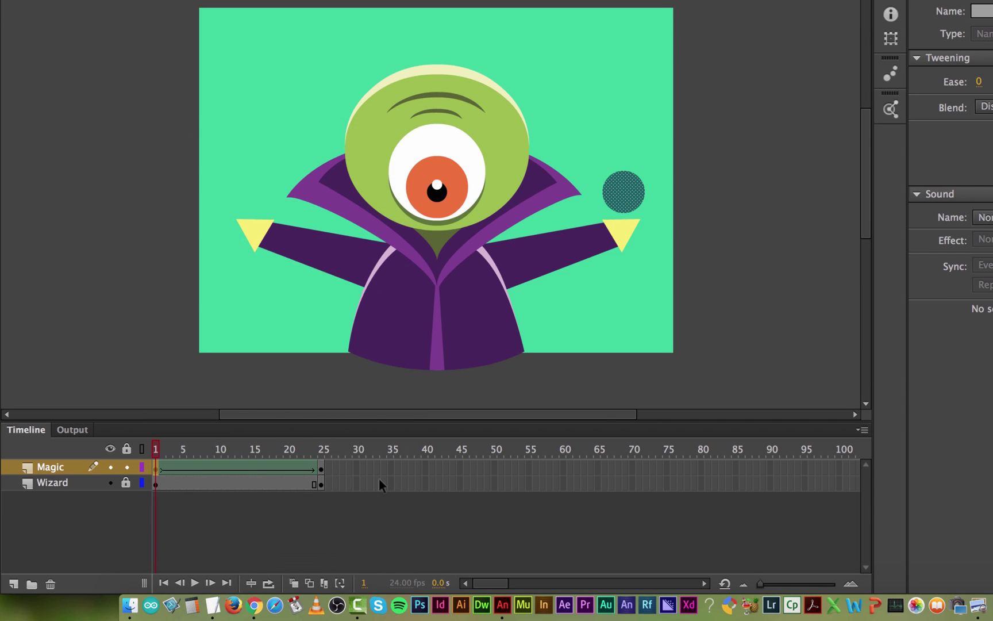
pyautogui.click(423, 467)
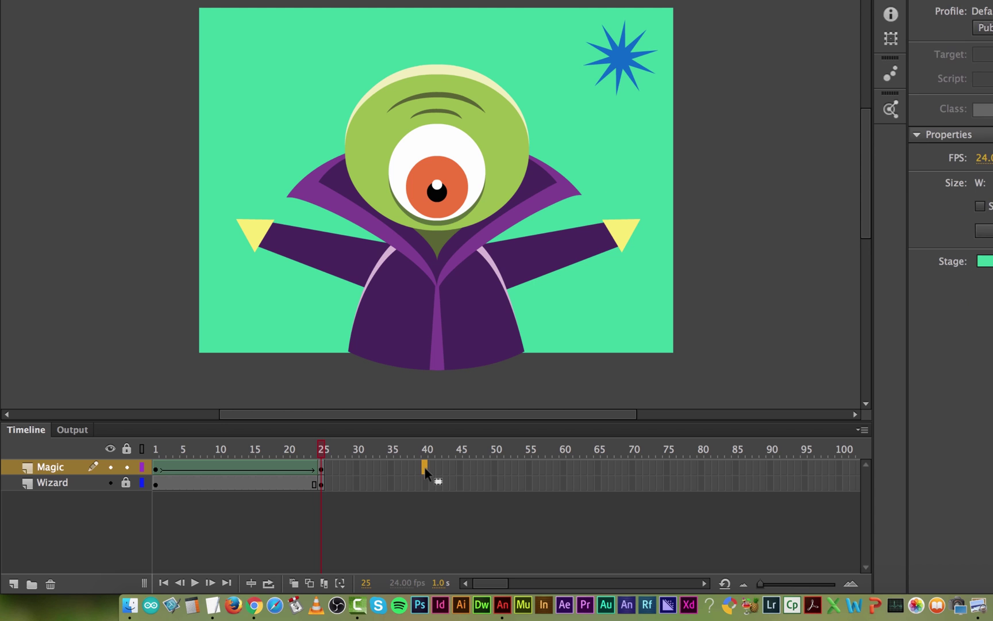
pyautogui.rightClick(424, 466)
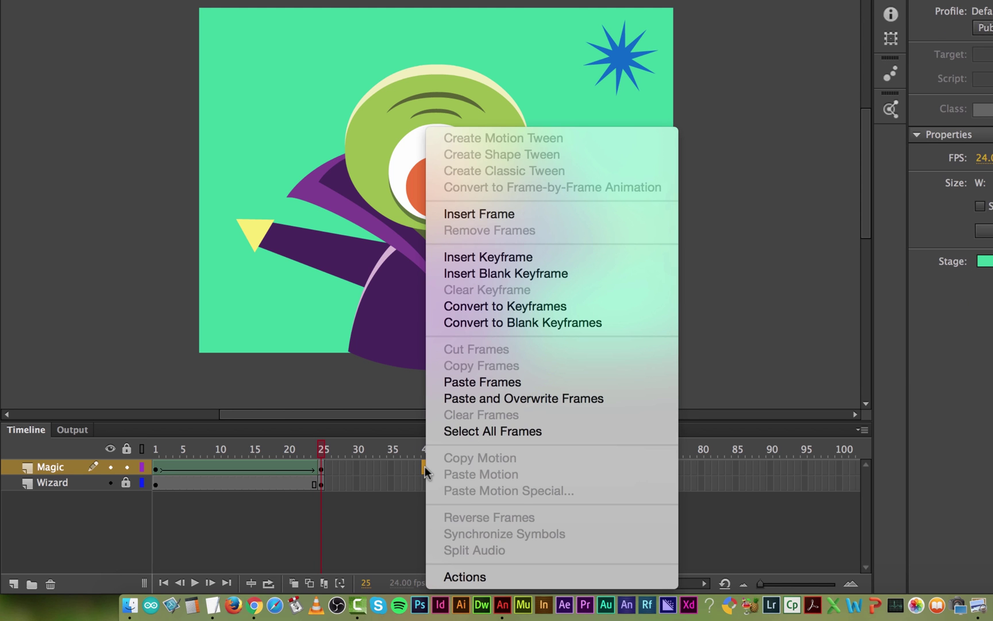
pyautogui.click(480, 384)
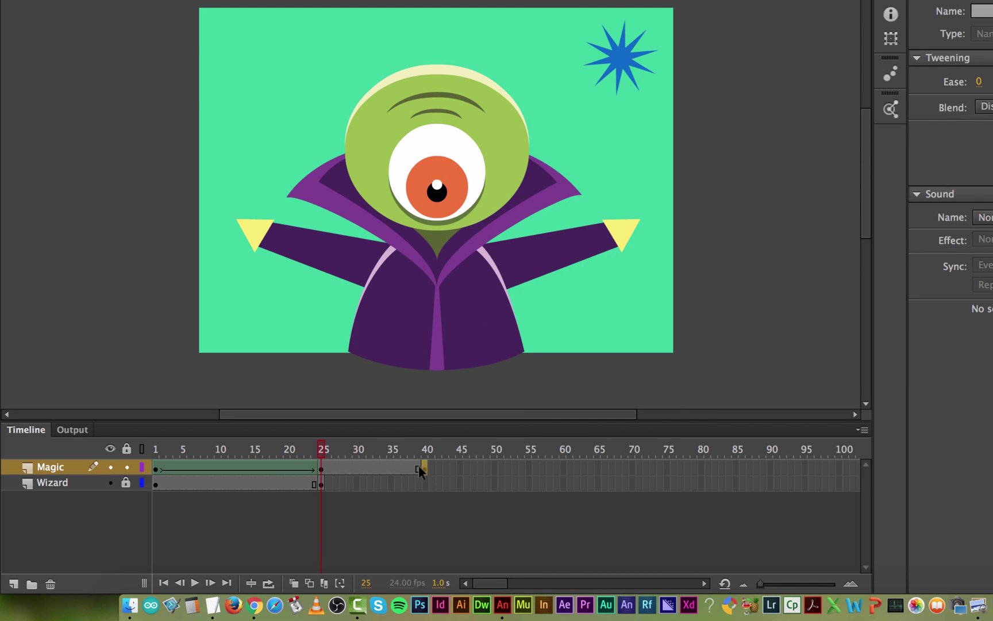
pyautogui.press('Return')
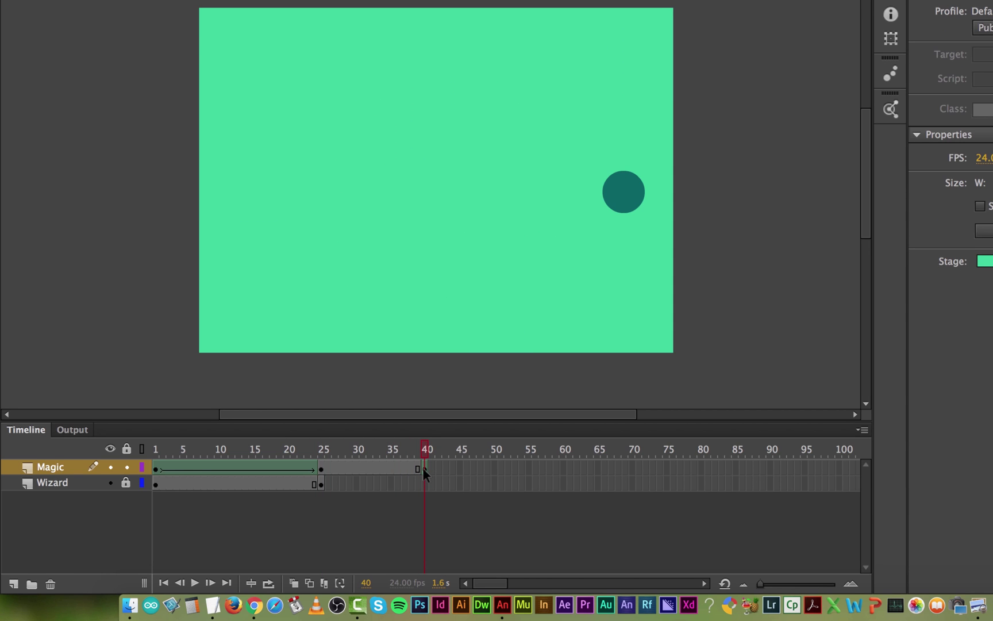
# Move the Wizard layer's frame 25 keyframe out to frame 40, undoing a first attempt.
pyautogui.click(424, 469)
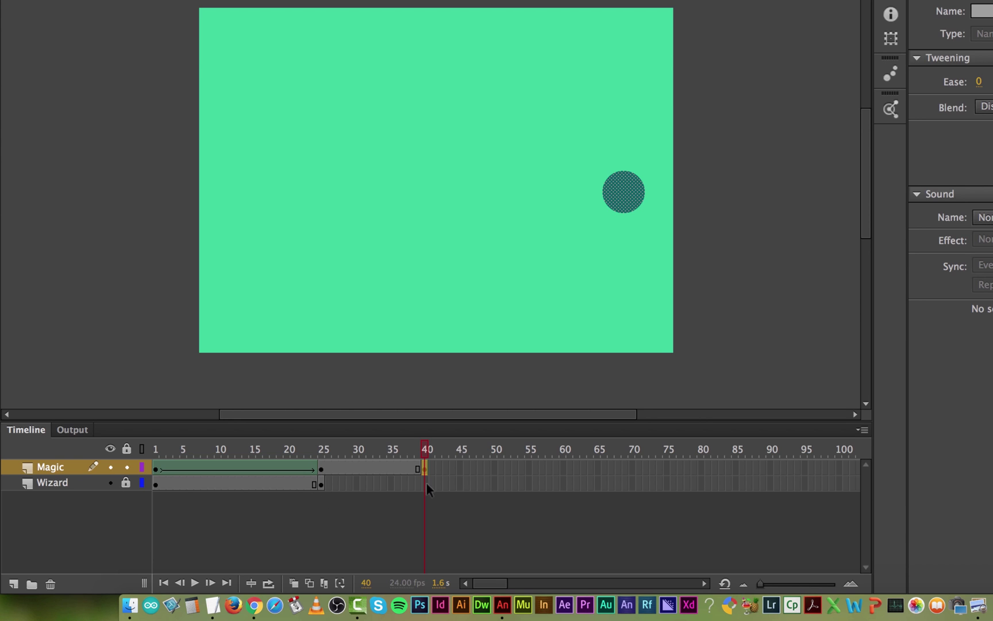
pyautogui.click(320, 482)
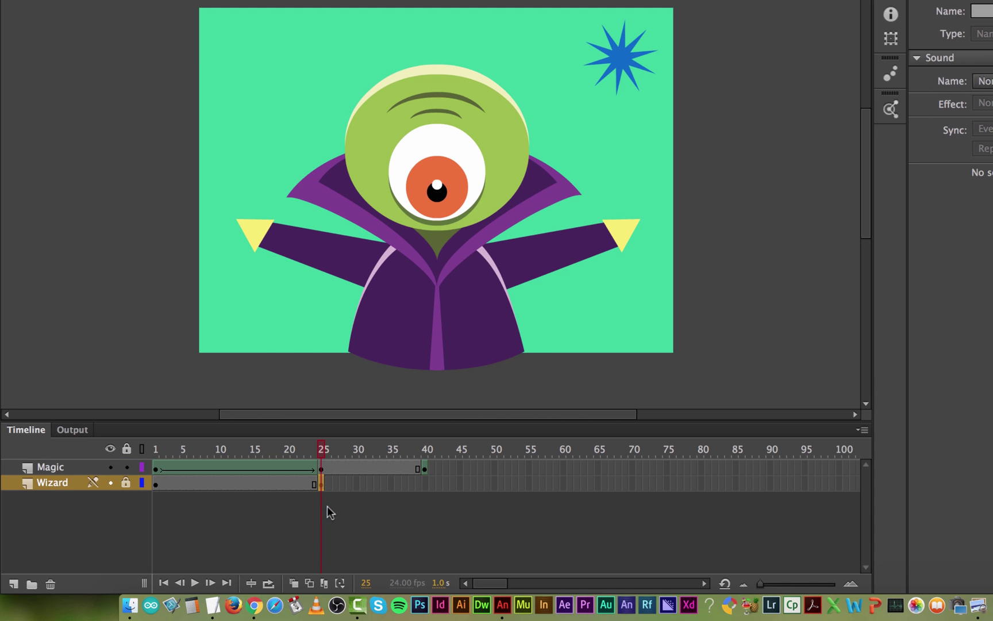
pyautogui.moveTo(321, 488); pyautogui.dragTo(424, 488)
pyautogui.press('super+z')
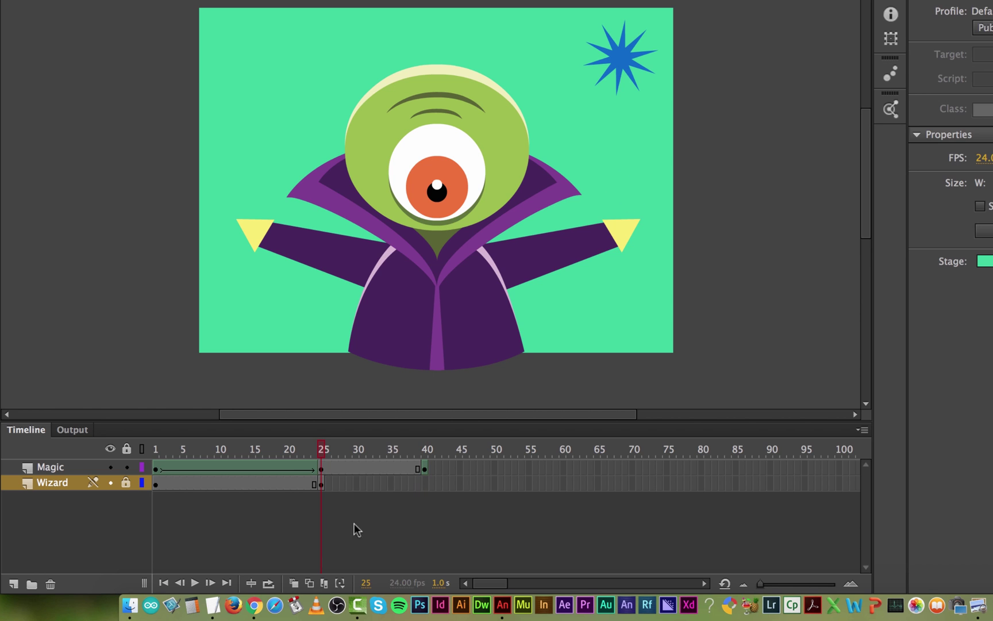
pyautogui.click(424, 469)
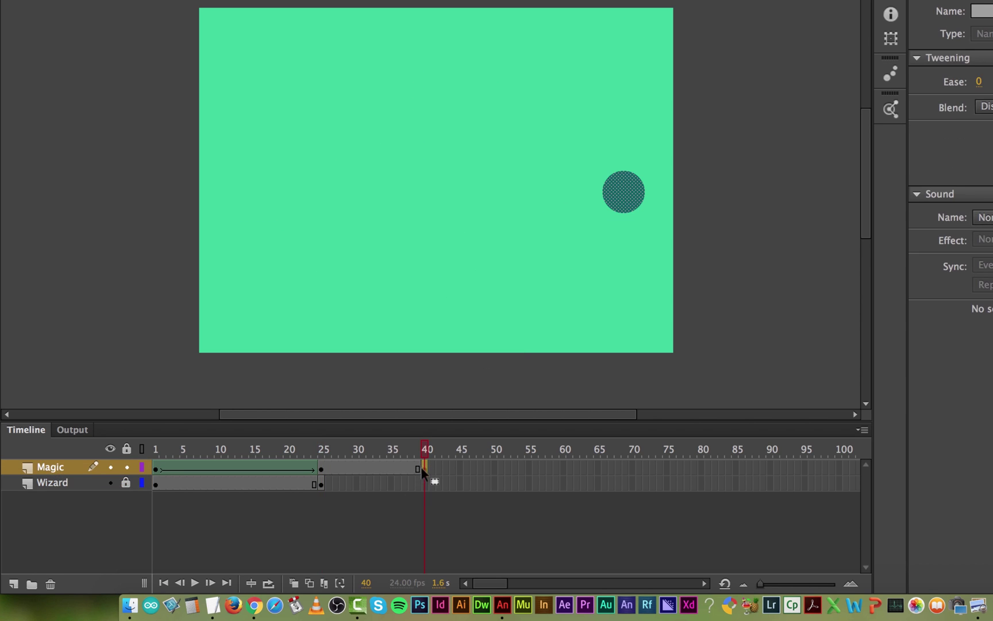
pyautogui.moveTo(320, 483); pyautogui.dragTo(396, 484)
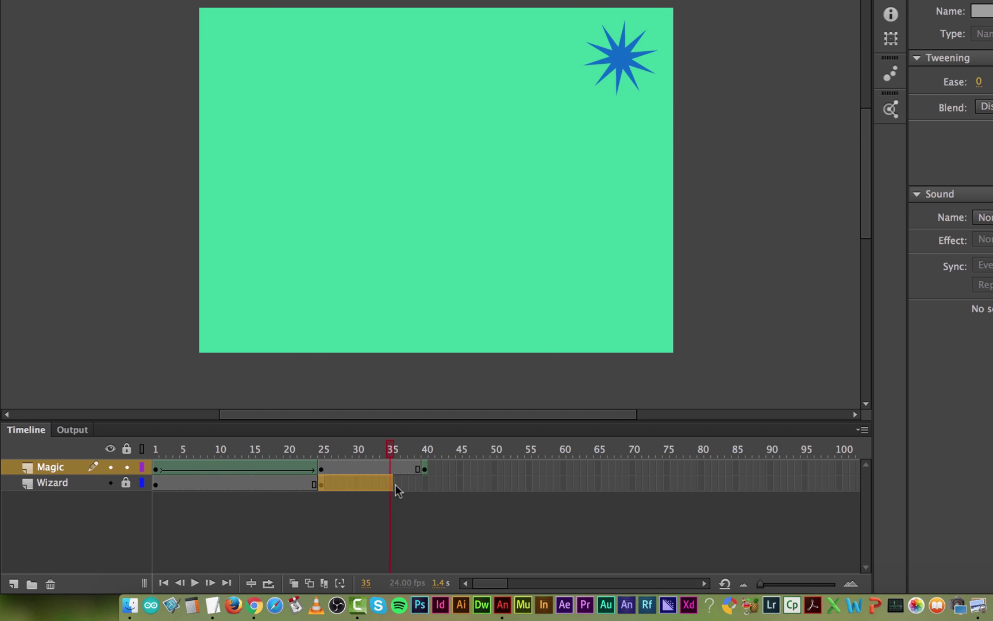
pyautogui.press('Return')
pyautogui.moveTo(320, 483); pyautogui.dragTo(300, 482)
pyautogui.click(425, 469)
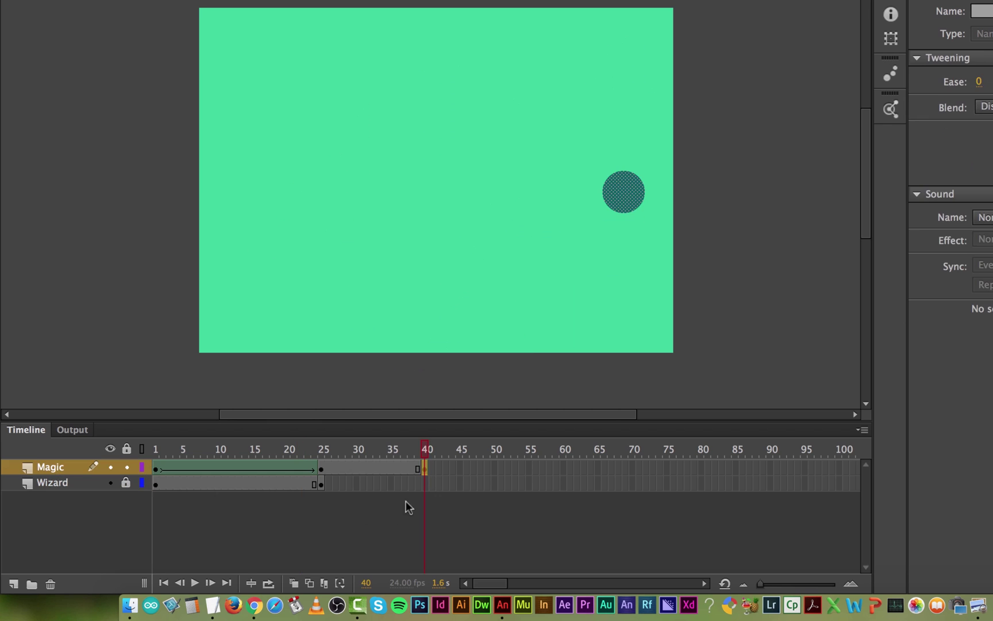
pyautogui.click(322, 484)
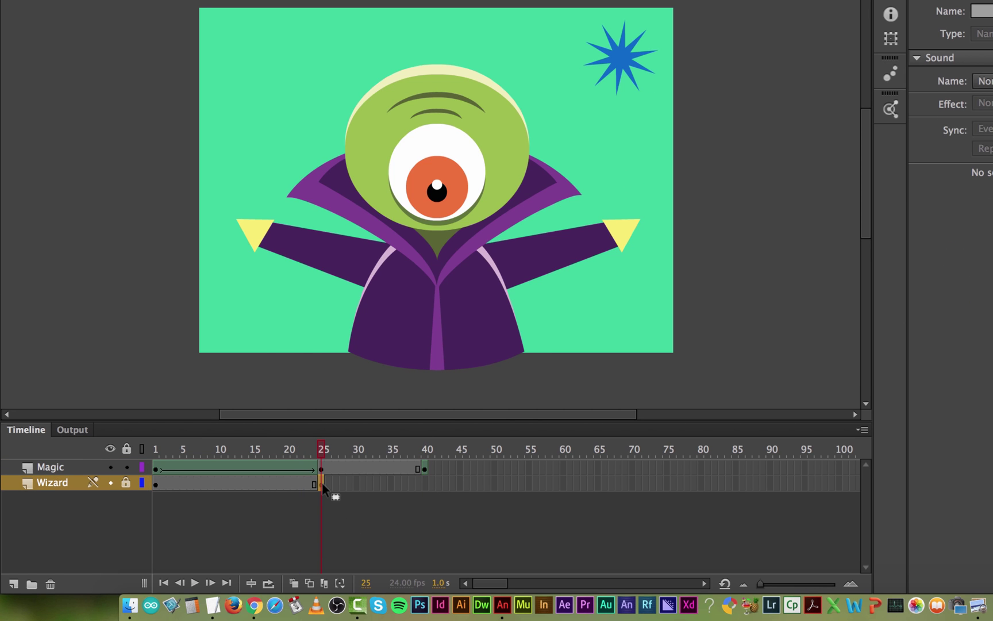
pyautogui.moveTo(322, 482); pyautogui.dragTo(423, 489)
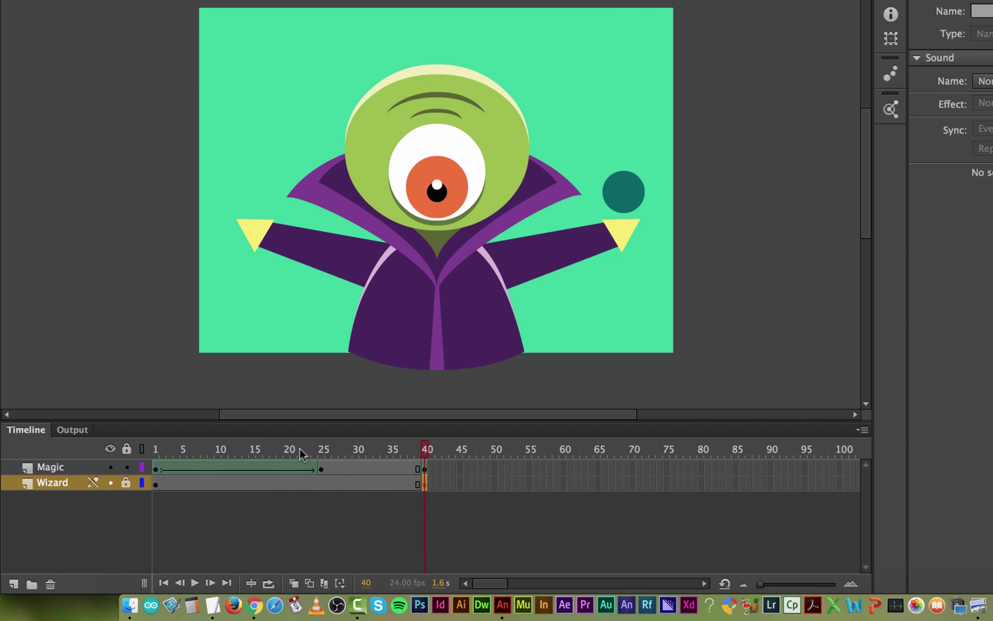
pyautogui.moveTo(343, 452); pyautogui.dragTo(419, 457)
# Add a shape tween between Magic frames 25 and 40 and scrub back to preview it.
pyautogui.click(356, 466)
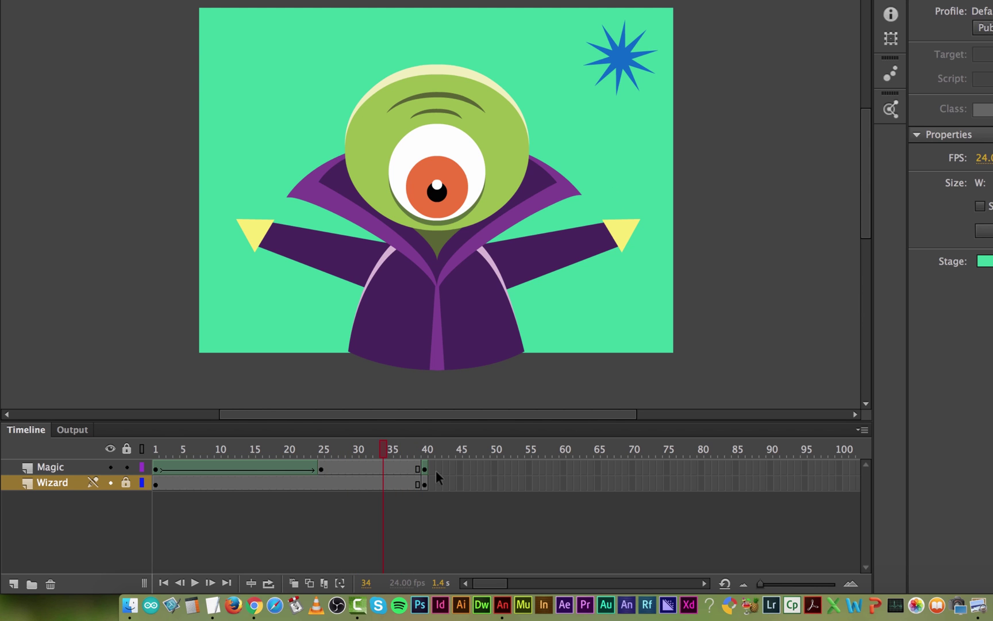
pyautogui.rightClick(374, 466)
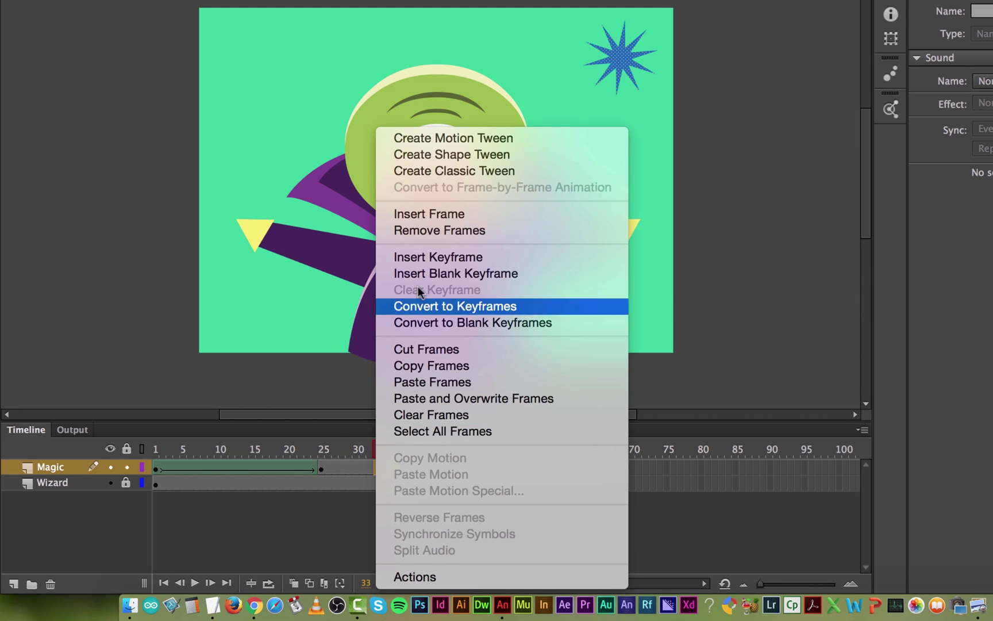
pyautogui.click(463, 161)
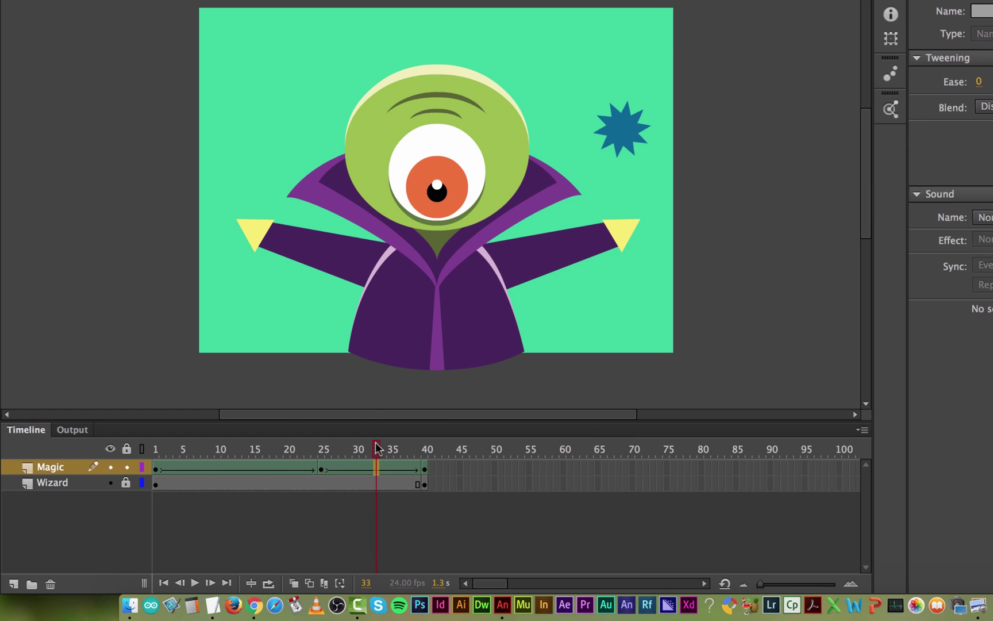
pyautogui.moveTo(377, 451); pyautogui.dragTo(154, 460)
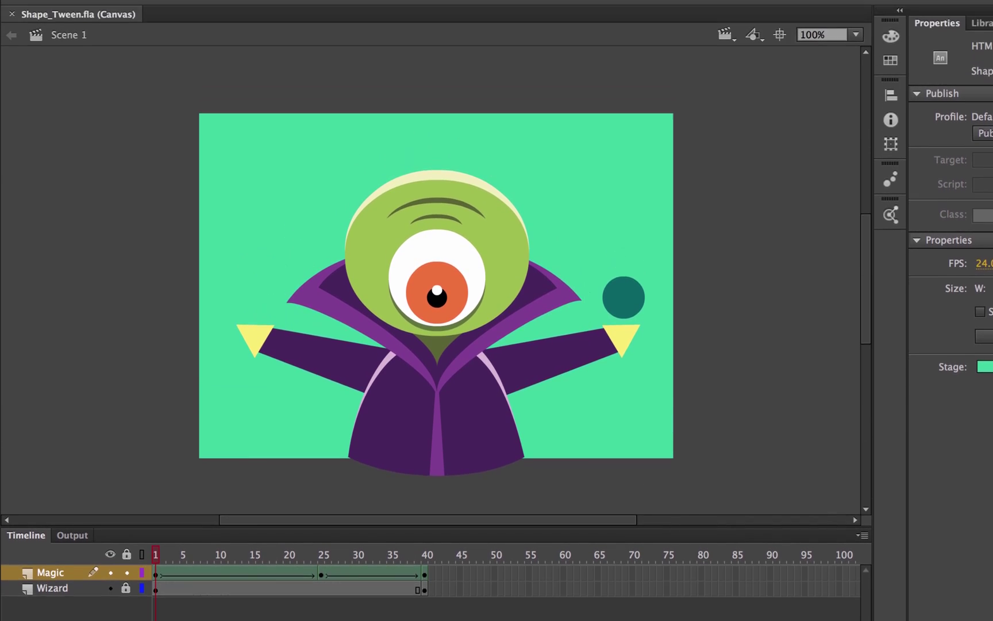
# Test the movie in Chrome with Control > Test Movie > In Browser, then return to Animate.
pyautogui.click(493, 9)
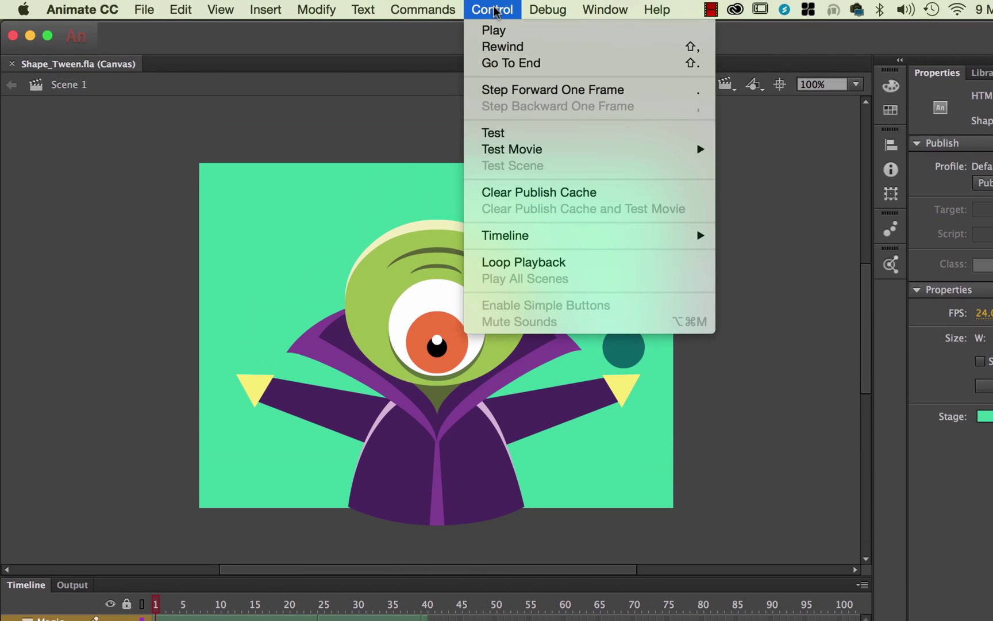
pyautogui.click(531, 133)
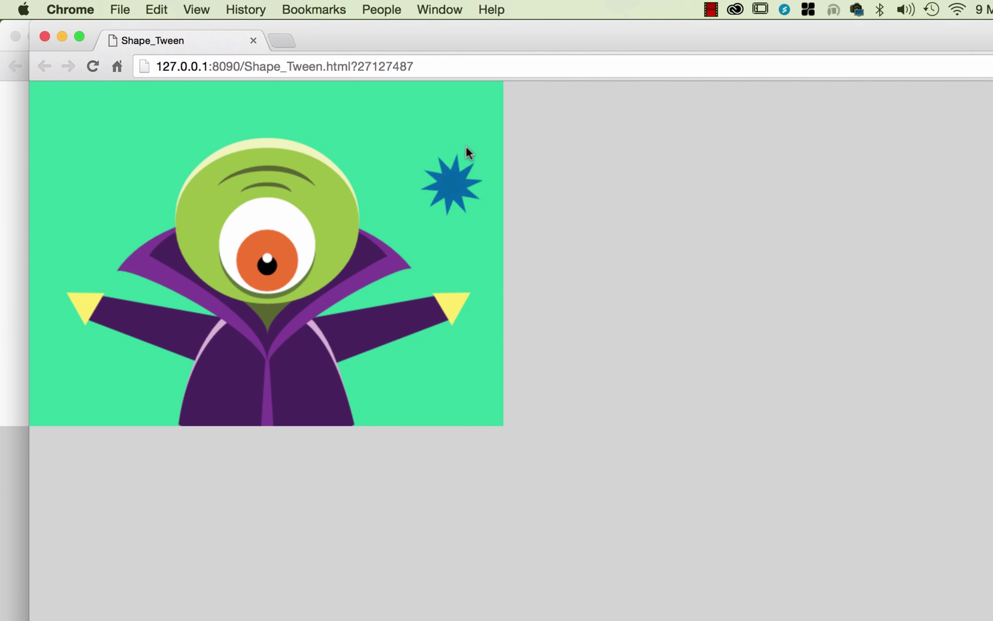
pyautogui.press('super+Tab')
pyautogui.click(15, 509)
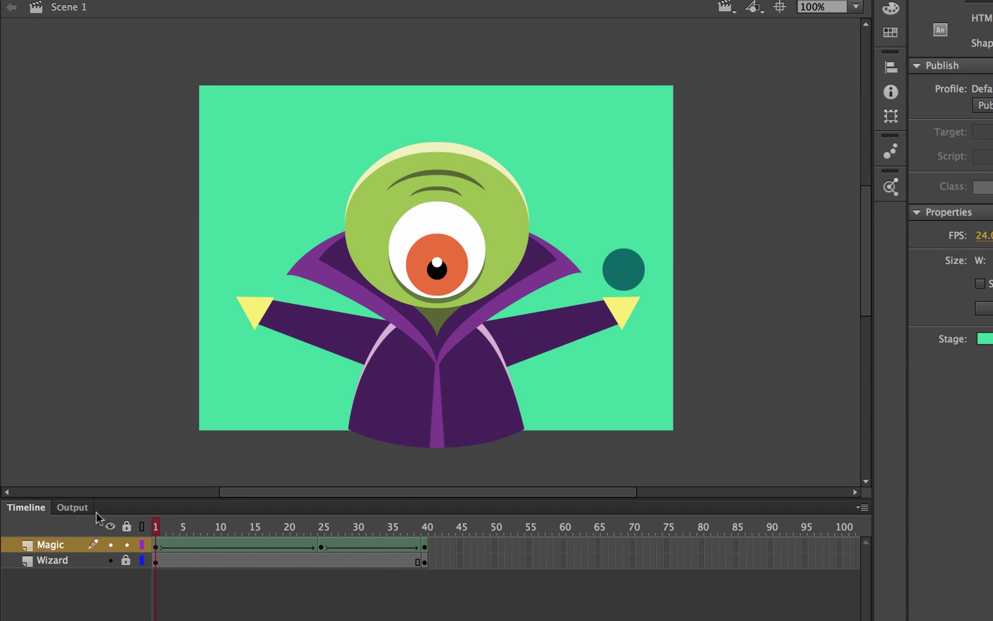
pyautogui.click(72, 508)
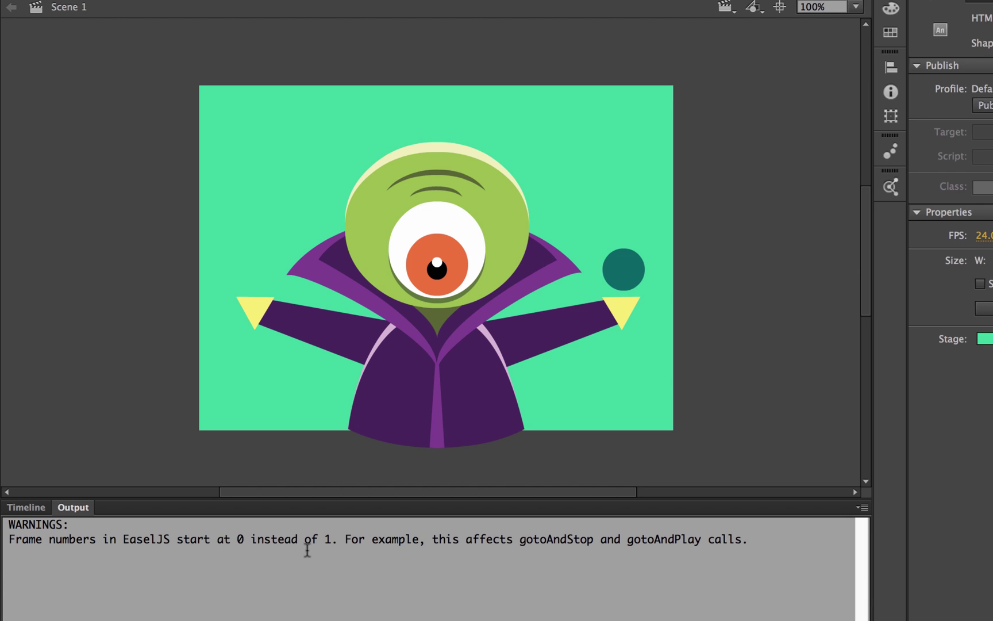
pyautogui.click(24, 508)
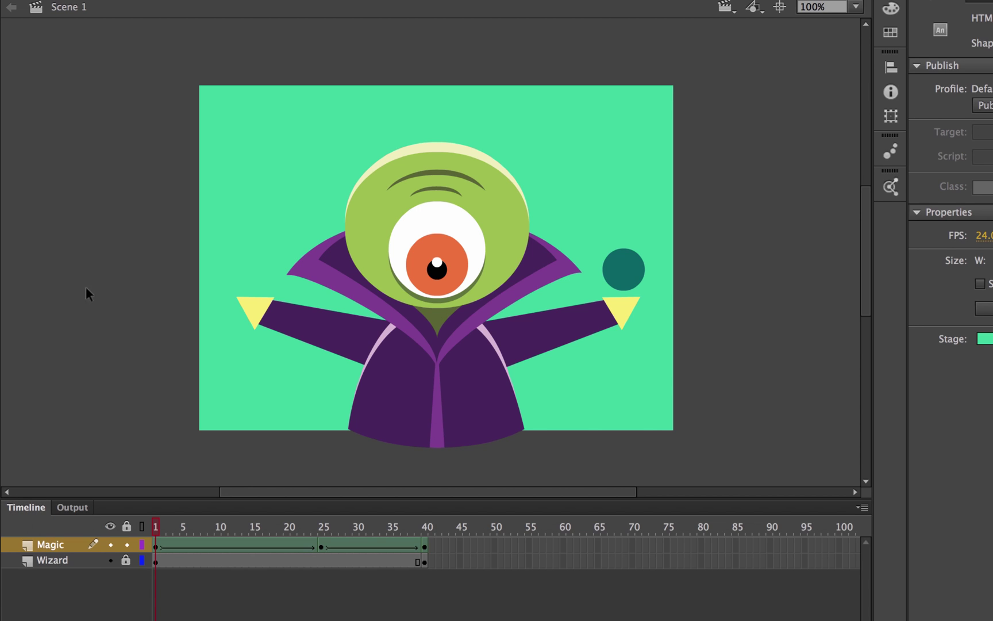